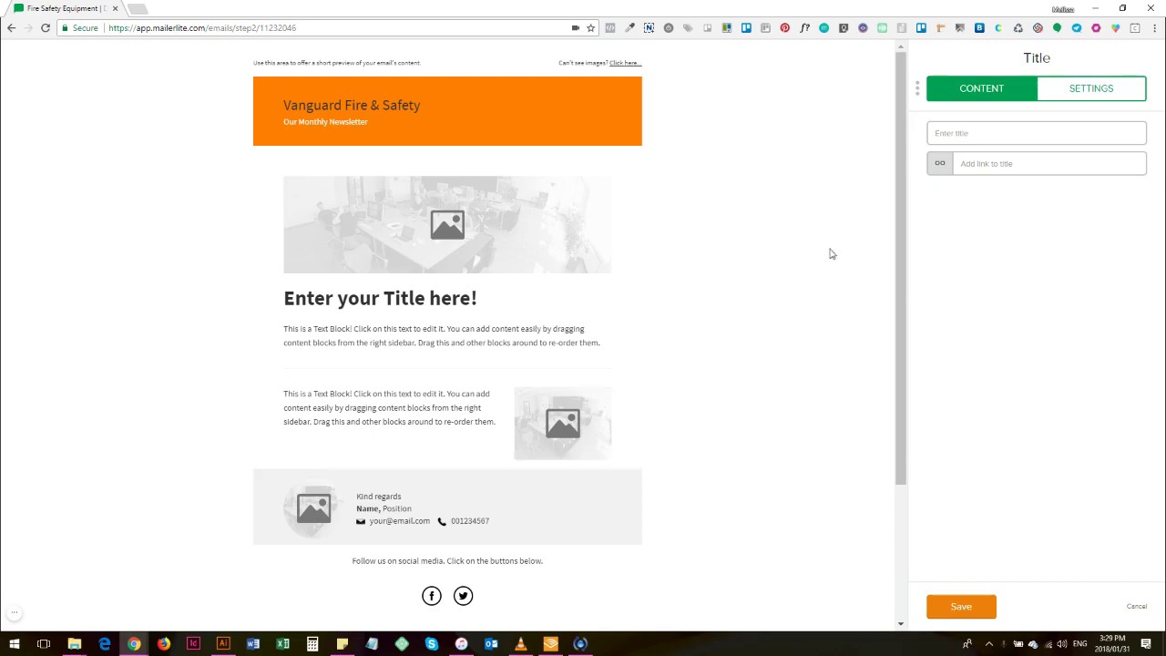
Step: Enter 'Hello and Welcome' as the newsletter's title
mouse_move(572, 90)
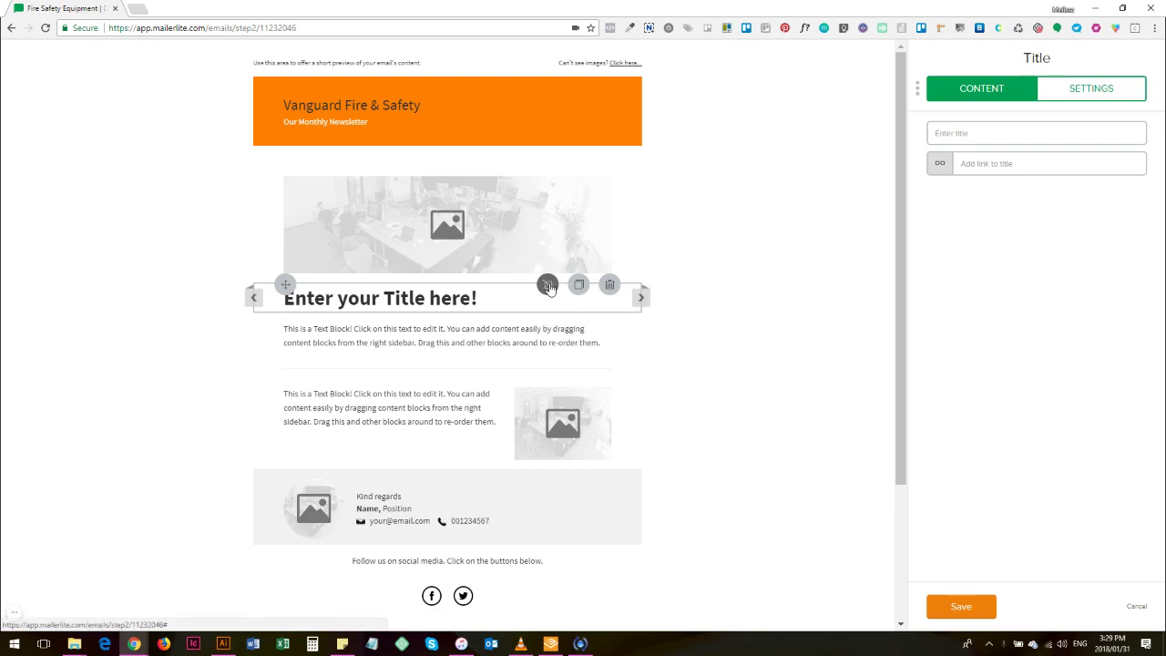
click(978, 130)
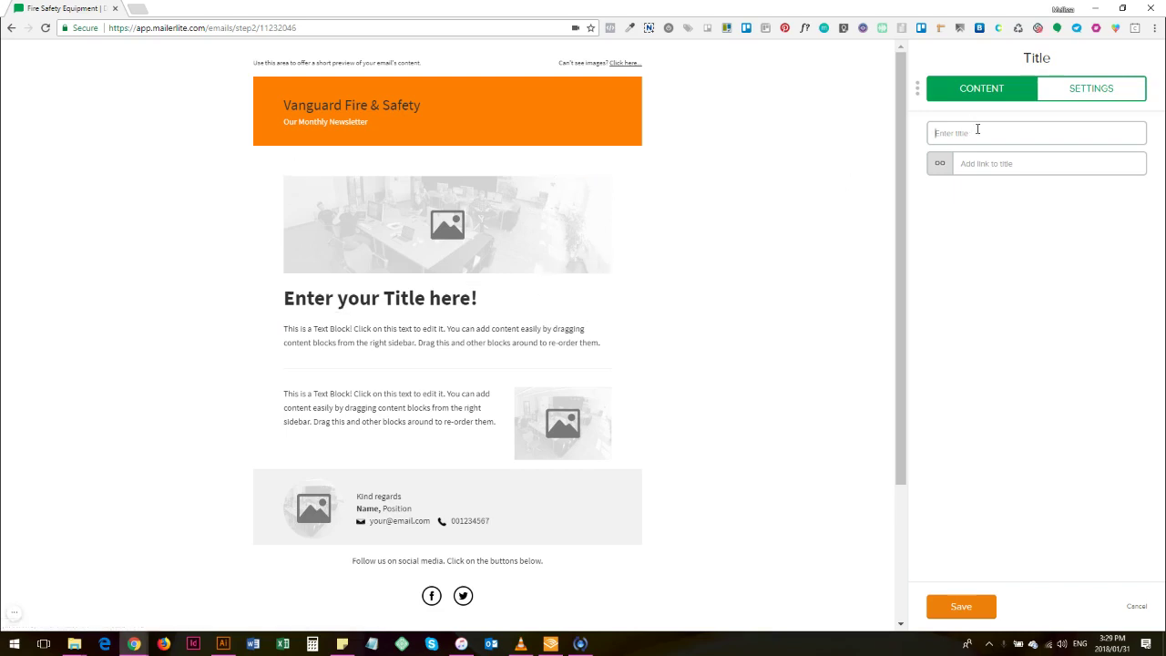
text(Hello and)
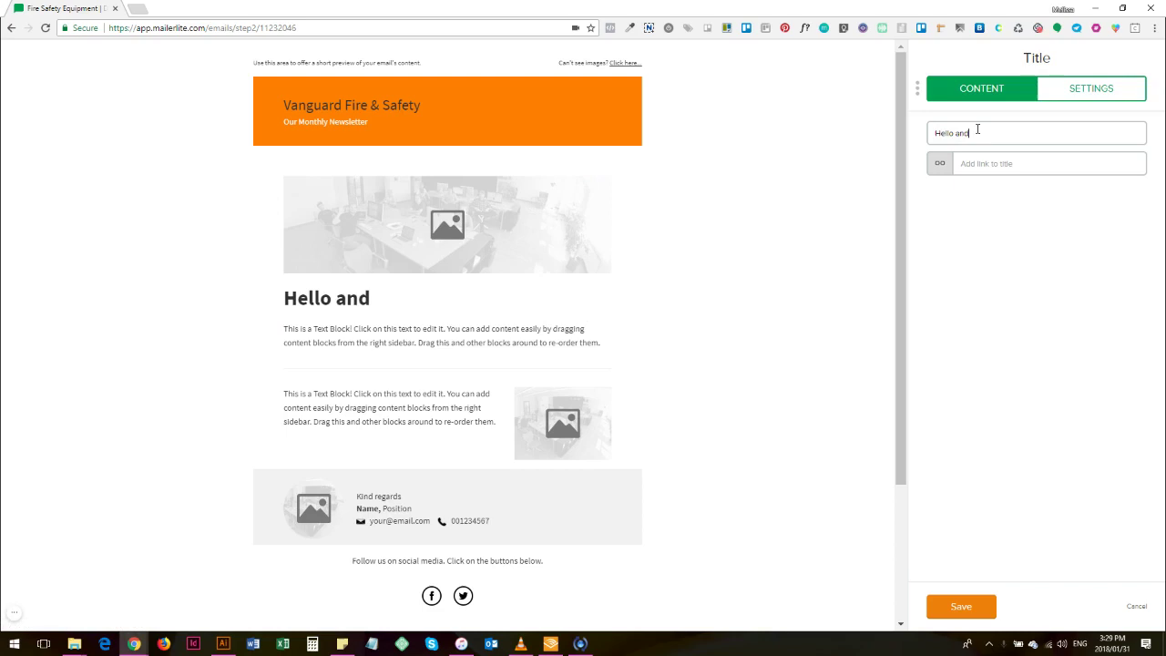
text( Welcome)
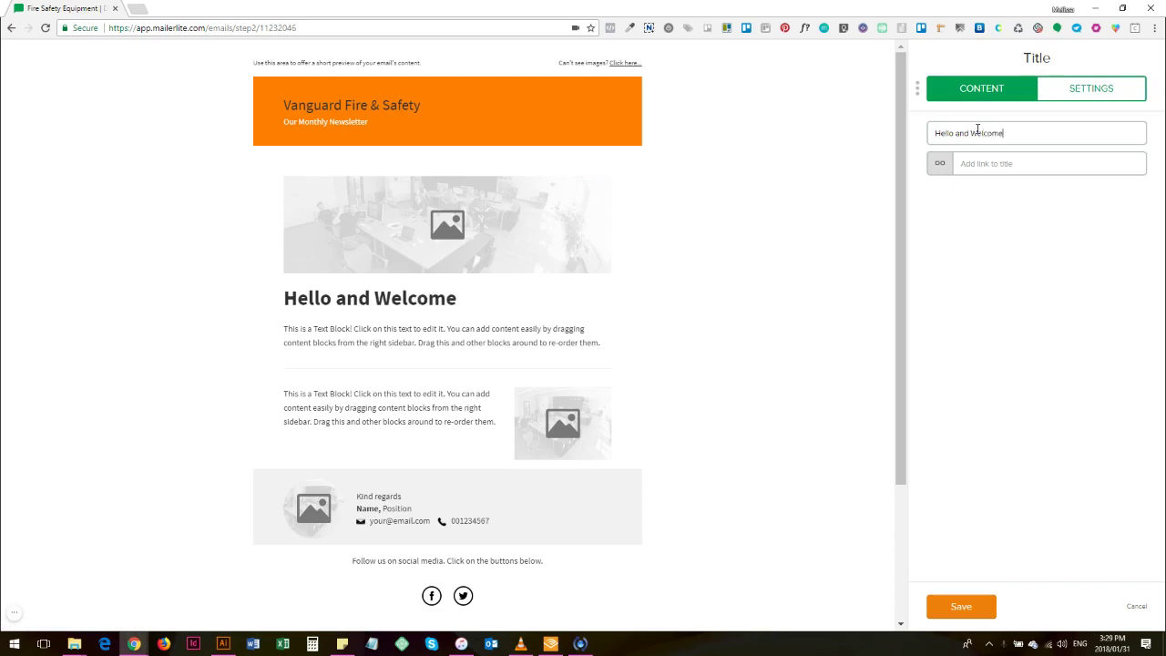
Step: Save the title, then give the first text block the two-line monthly-newsletter welcome text and save
click(960, 608)
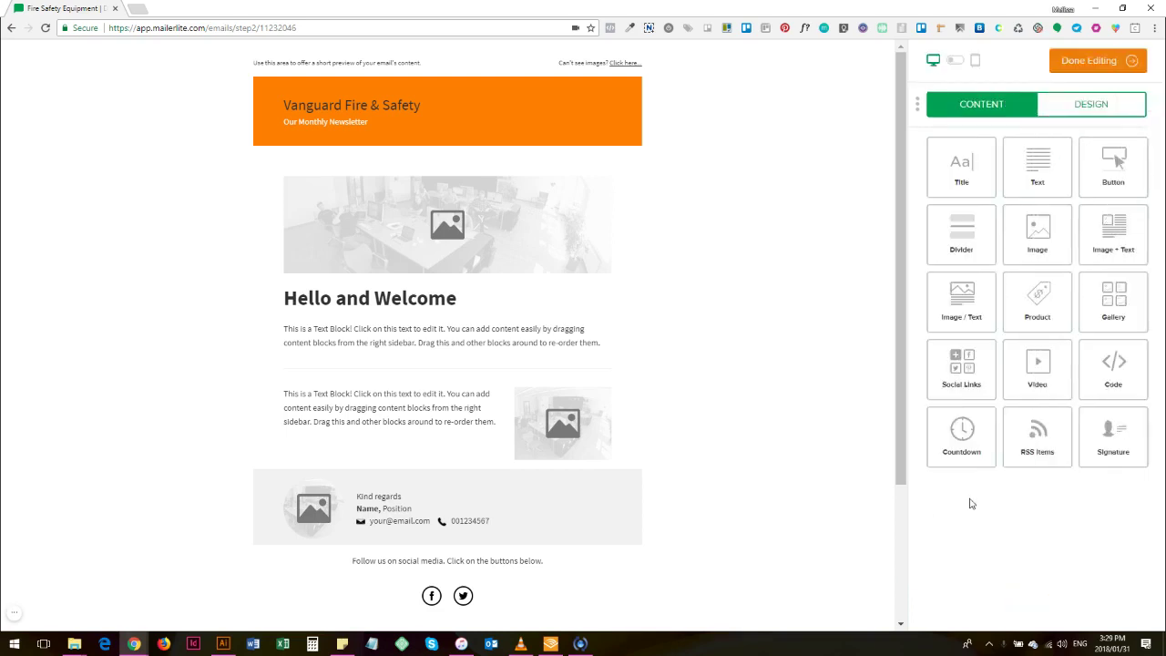
click(547, 316)
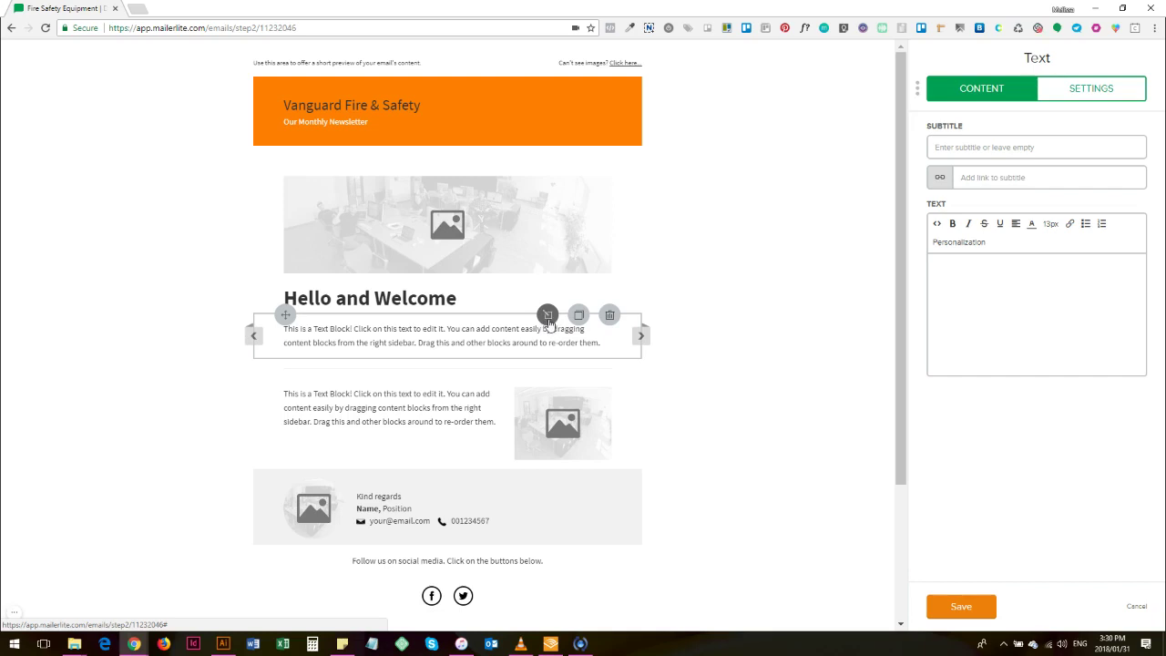
click(1002, 291)
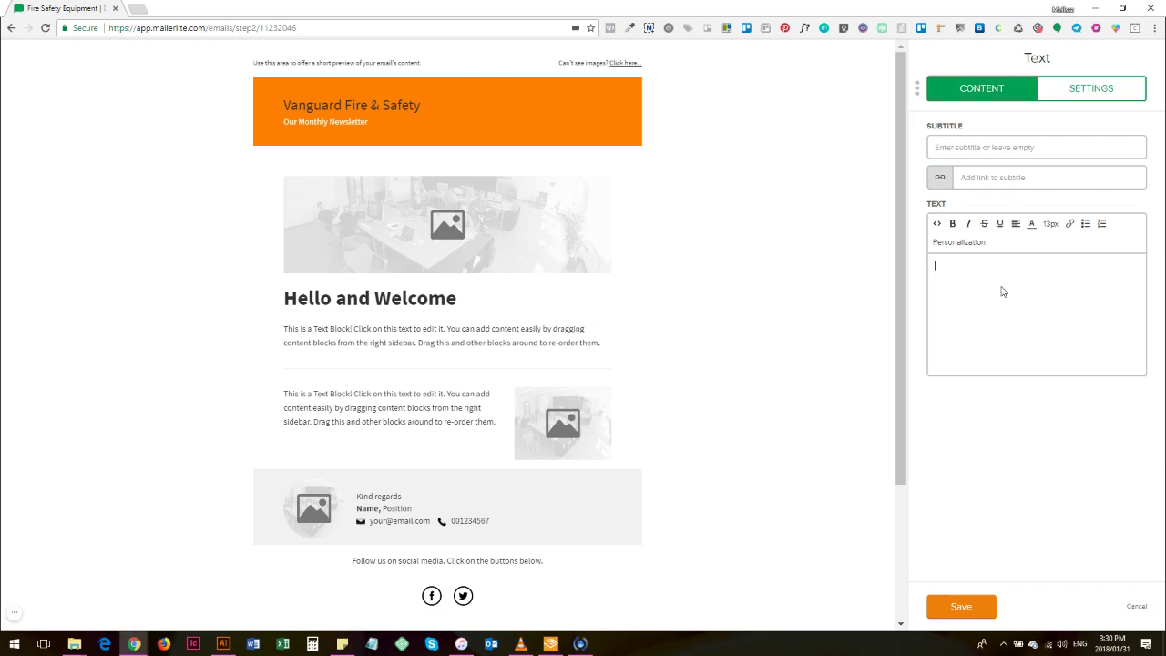
text(Hi and aw)
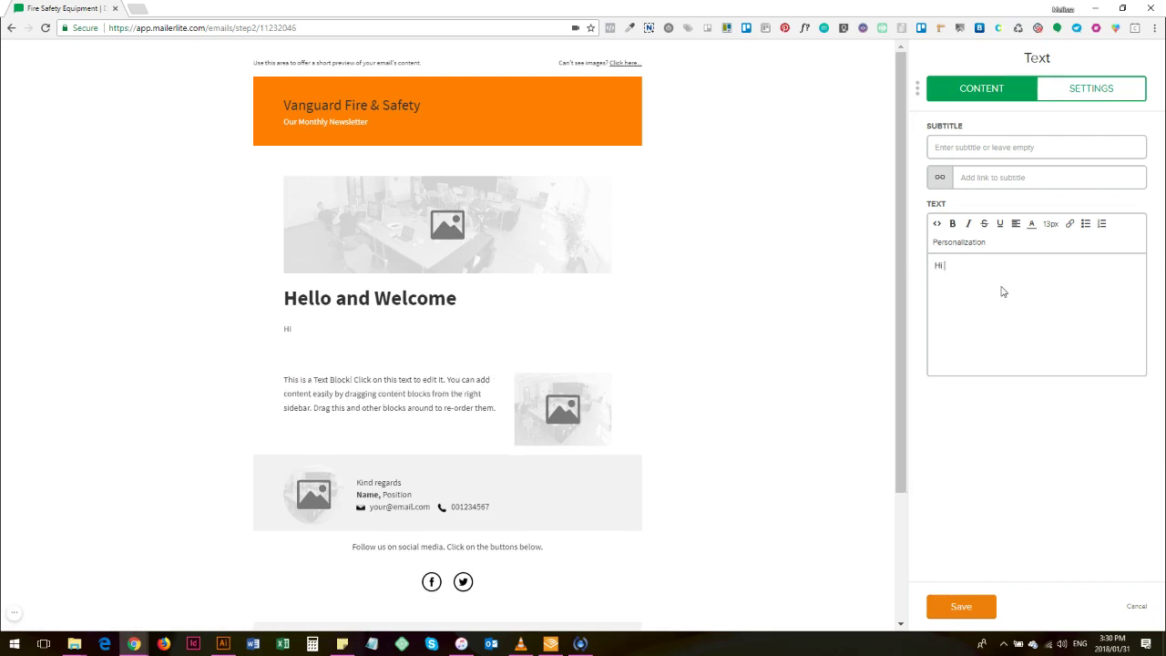
key(BackSpace)
key(BackSpace)
text(welcome to our monthly newsletter.)
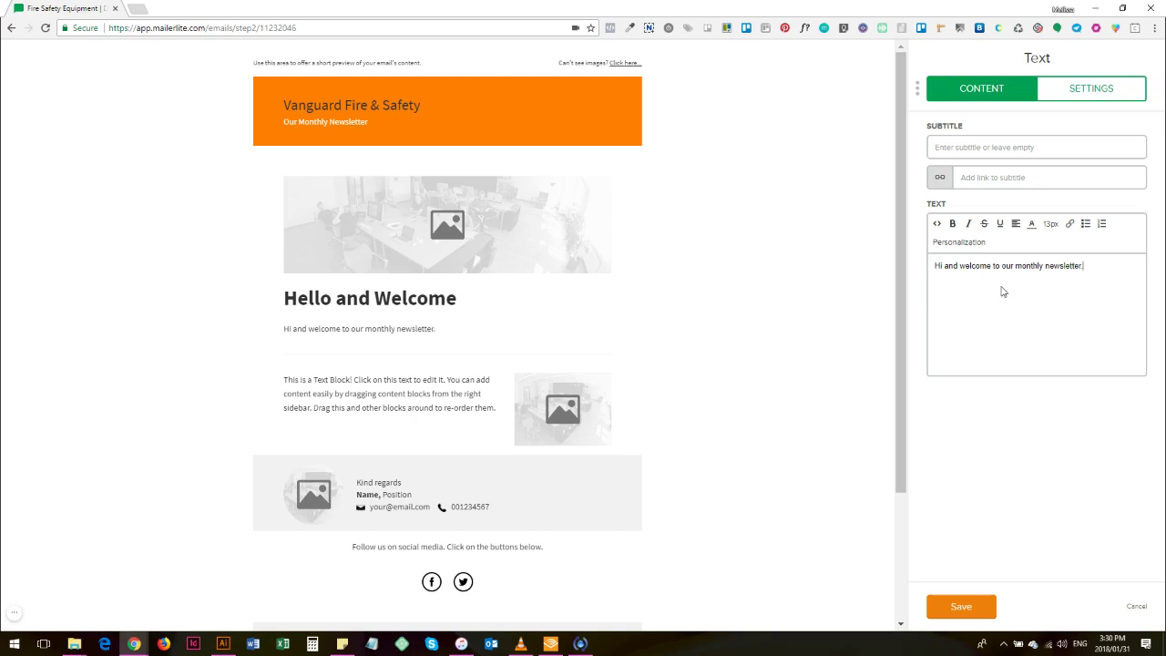
key(Return)
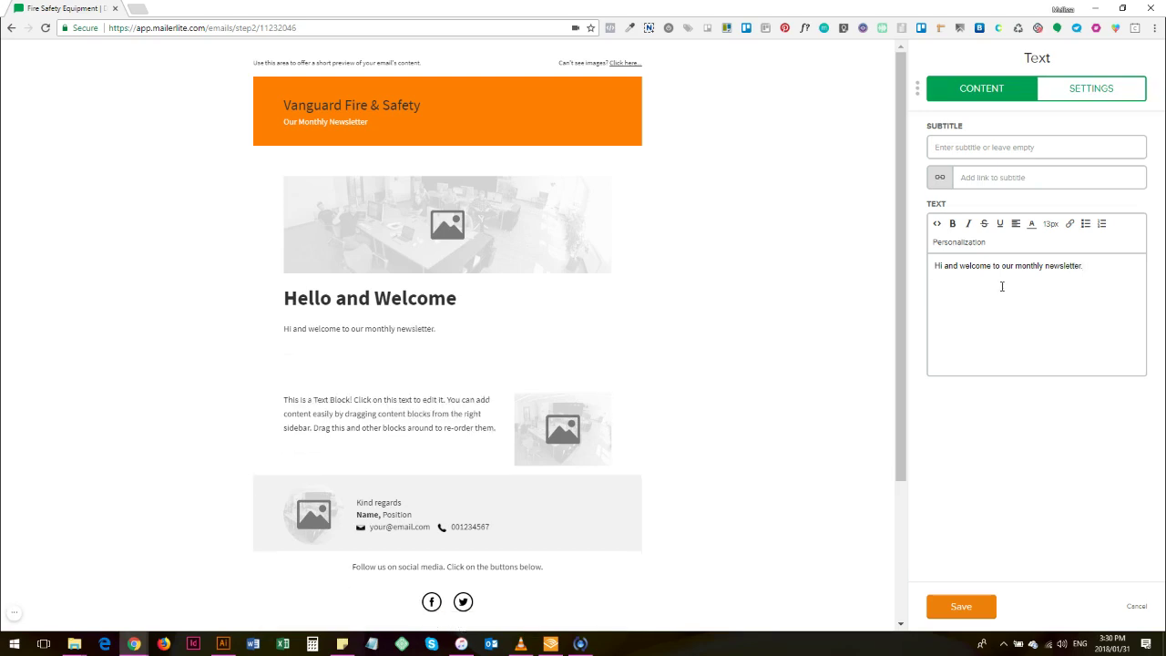
text(Here is where we show you what's coming up.)
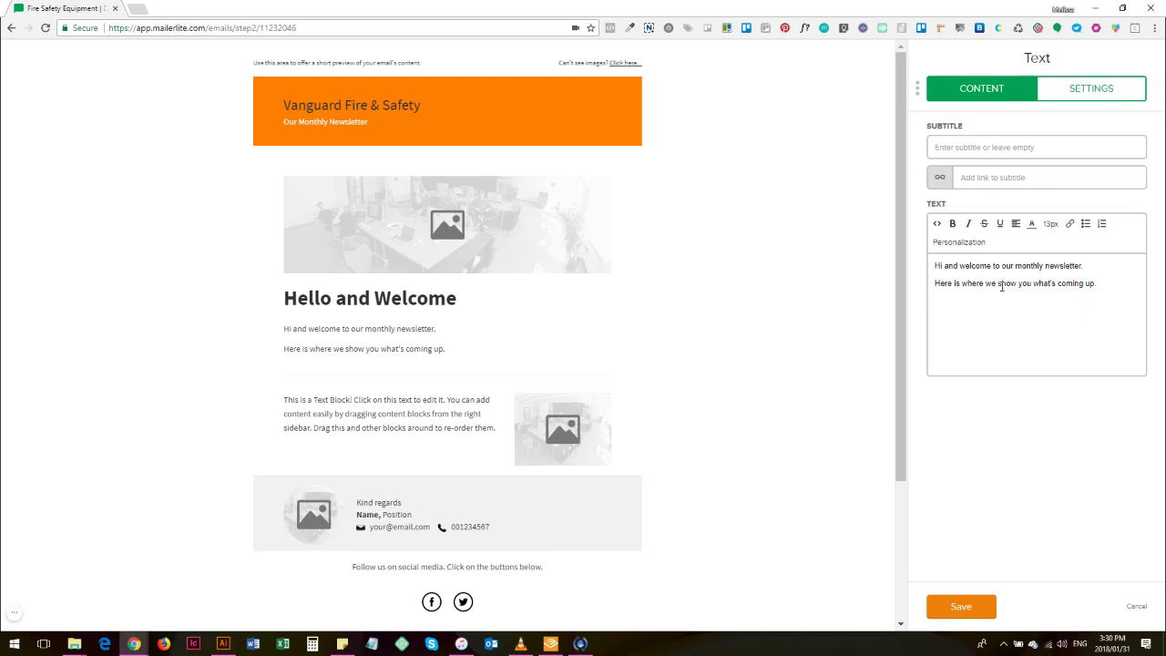
click(959, 608)
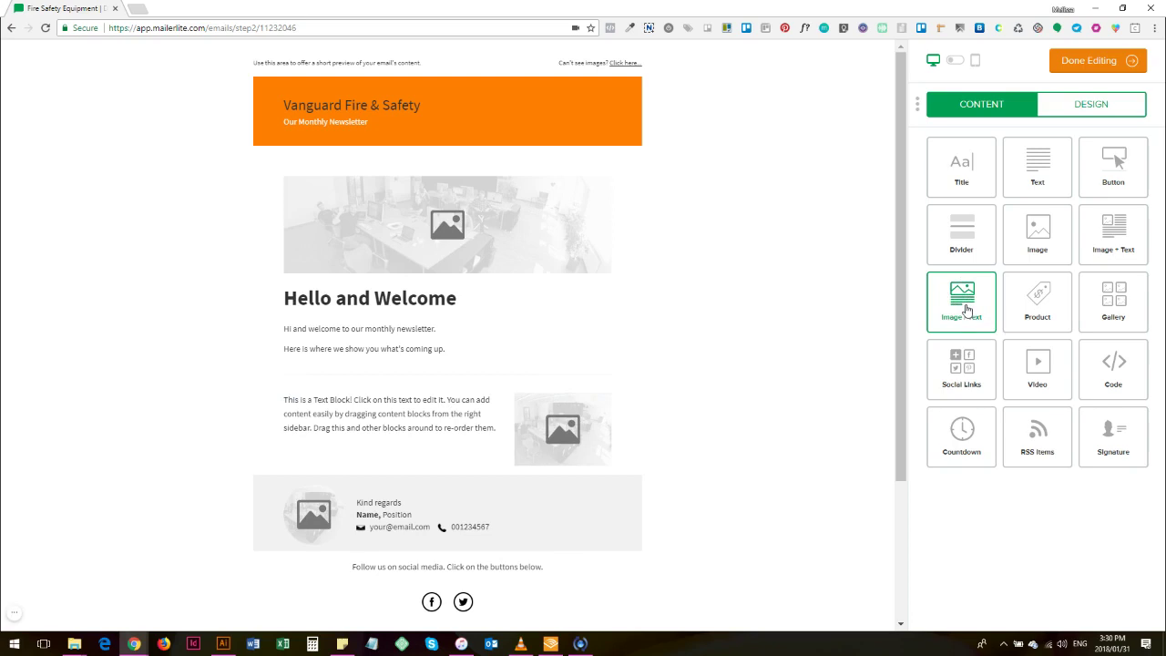
Step: Enlarge the text-and-image block's picture so its text column narrows
drag(517, 463, 378, 526)
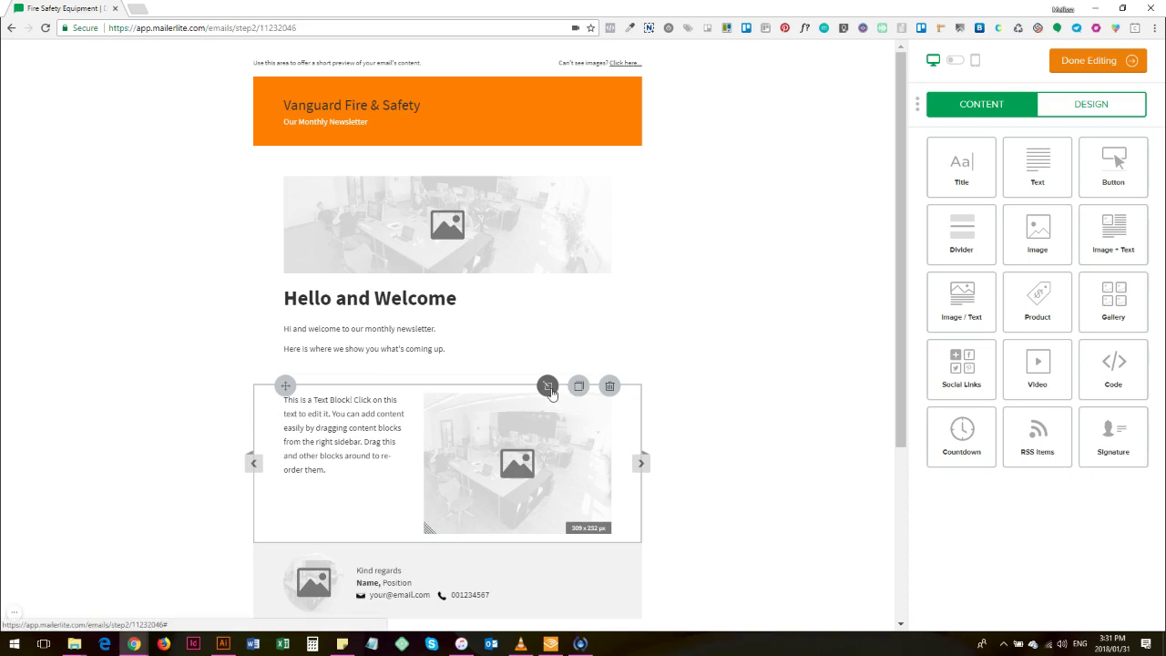
Step: Replace the text-and-image block's text with 'Inserting some text here.' and 'Insert as normal'
click(548, 386)
click(1001, 378)
text(In)
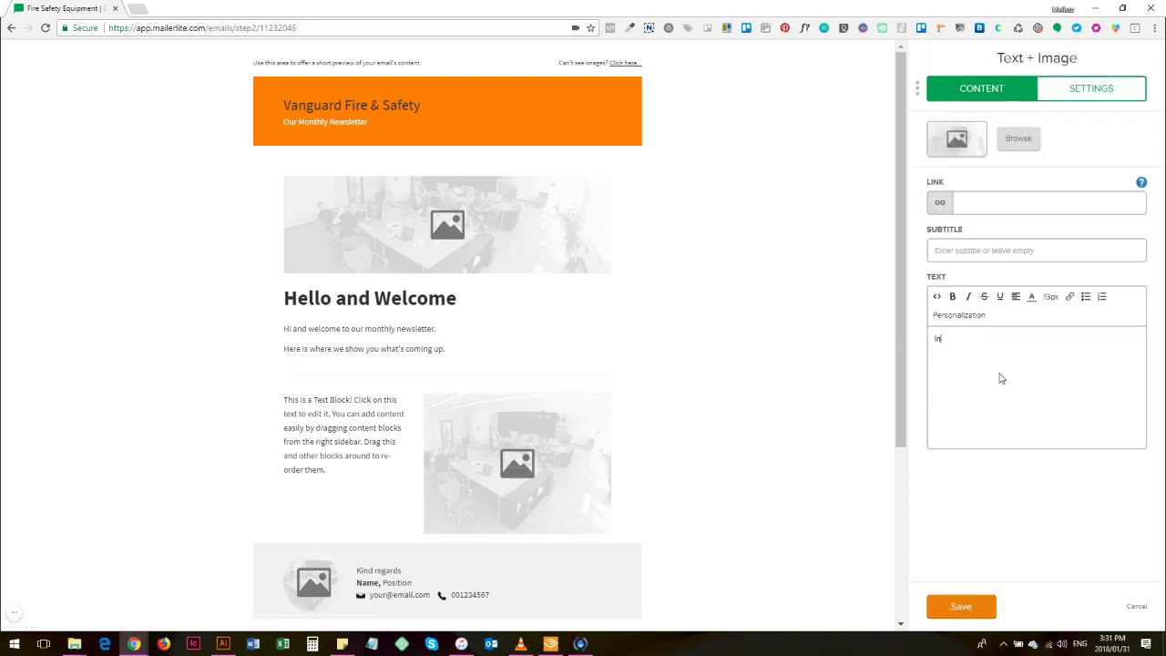
text(serting some )
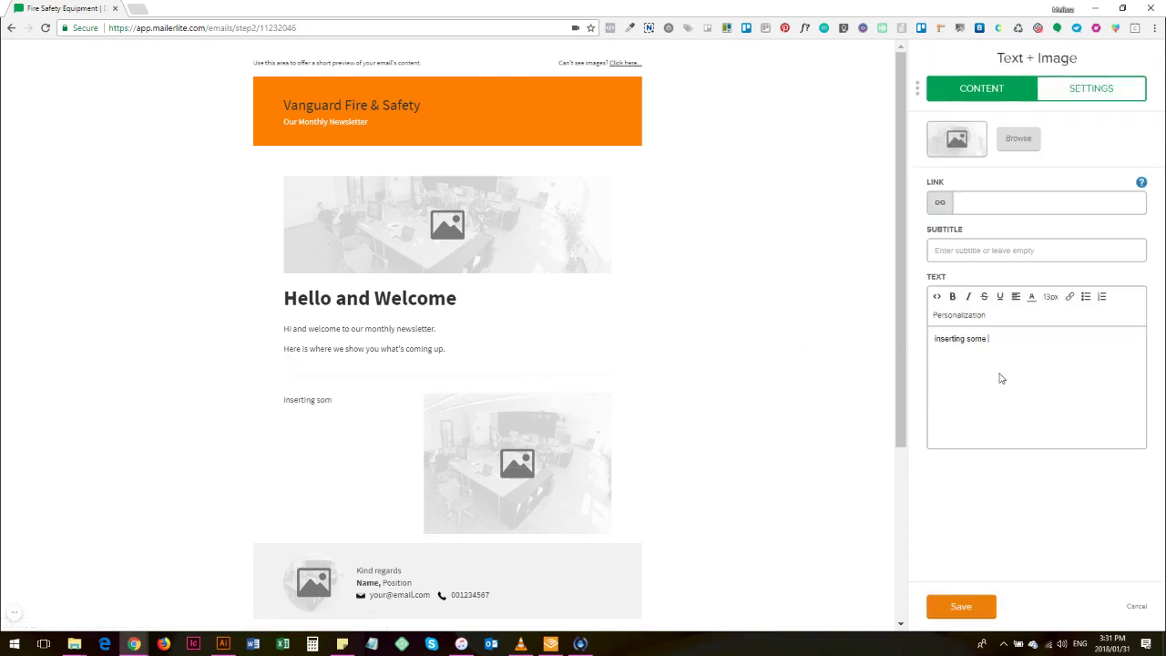
text(text here.)
key(Return)
key(Return)
text(Insert as normal)
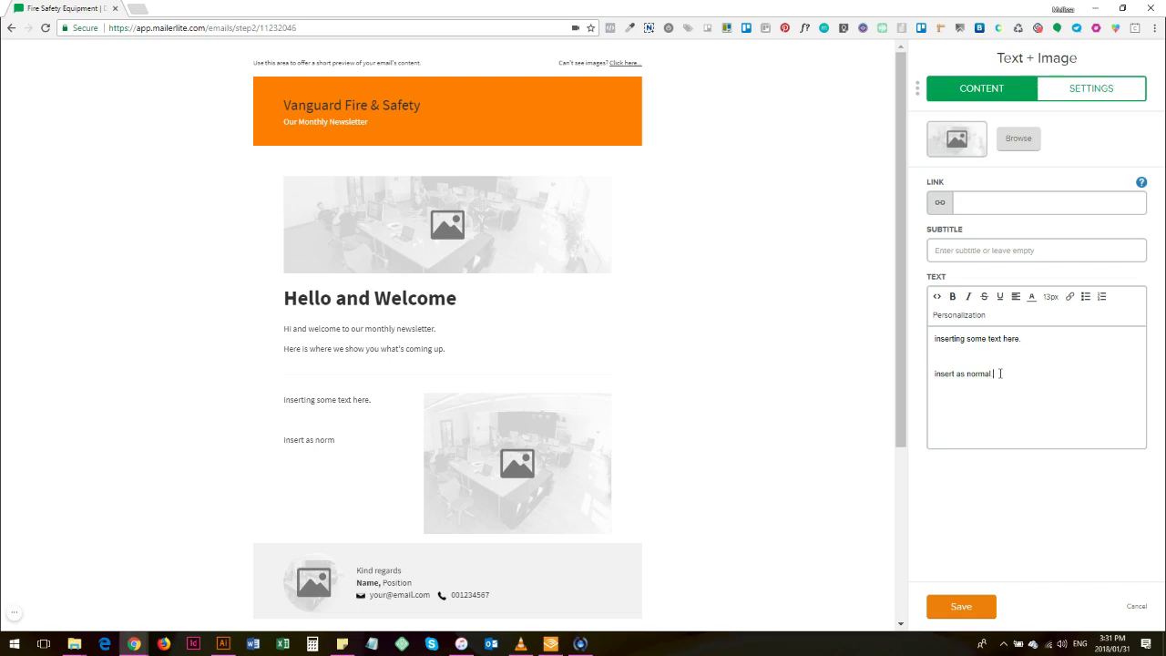
key(Delete)
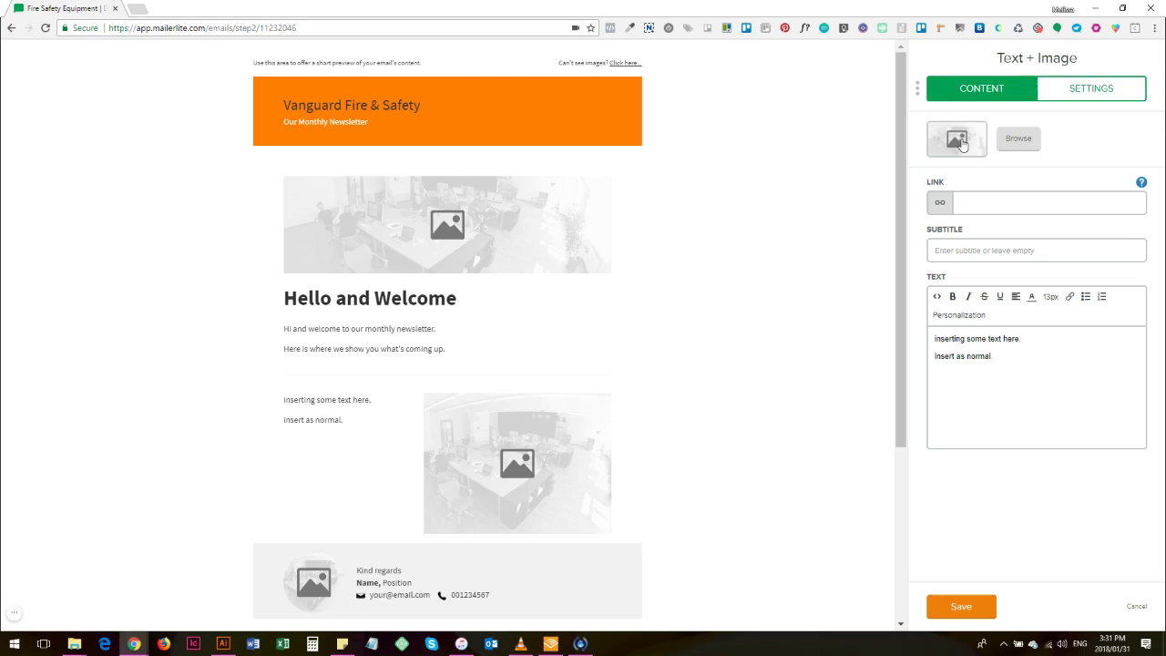
click(1020, 141)
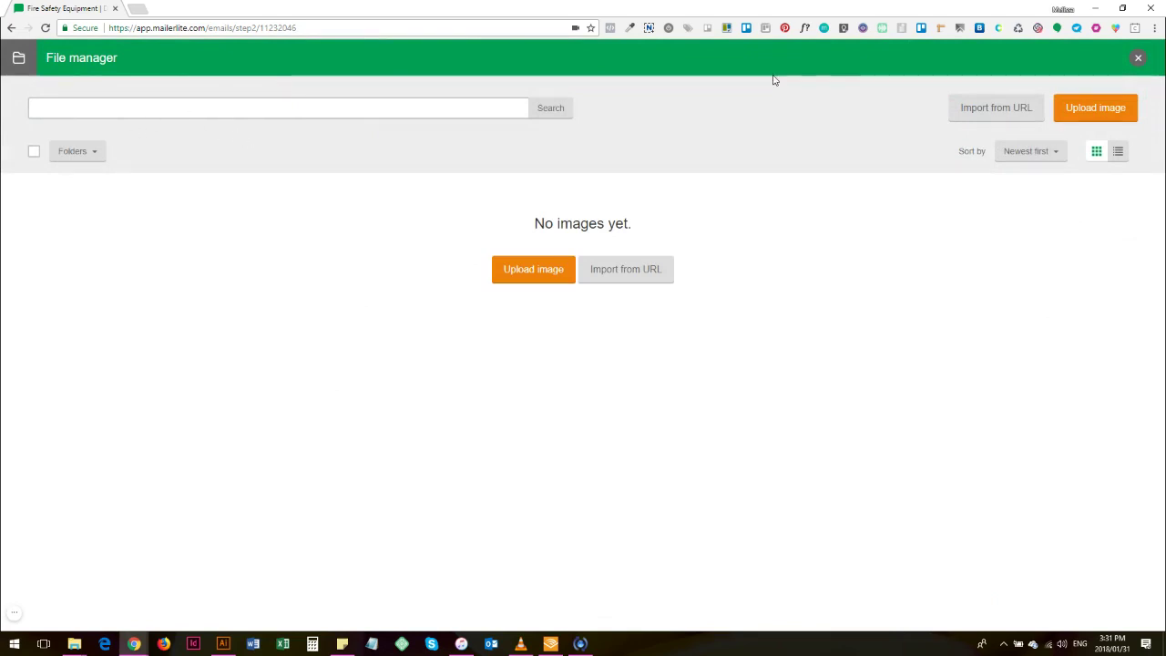
click(1137, 57)
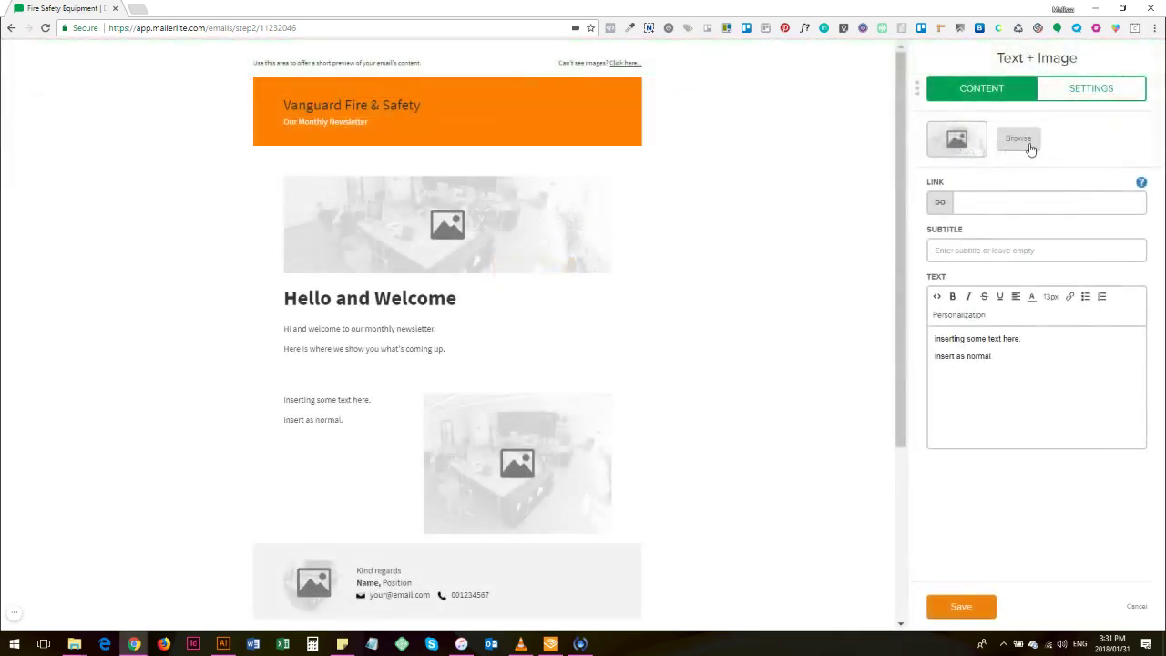
click(1017, 143)
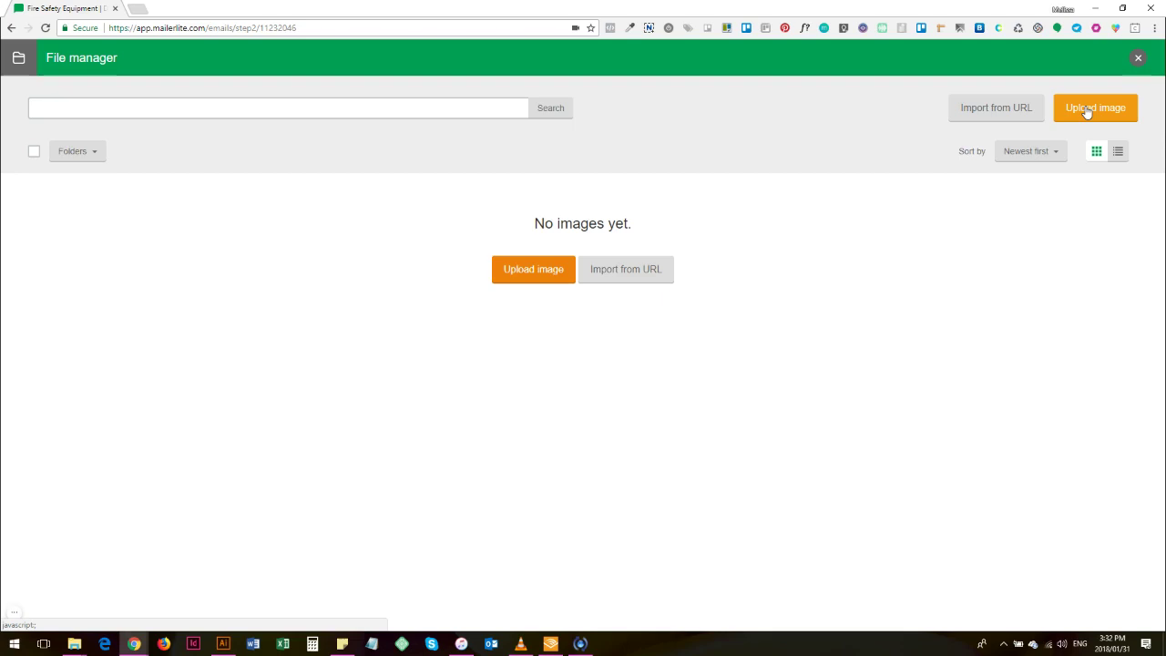
click(1087, 112)
click(1138, 59)
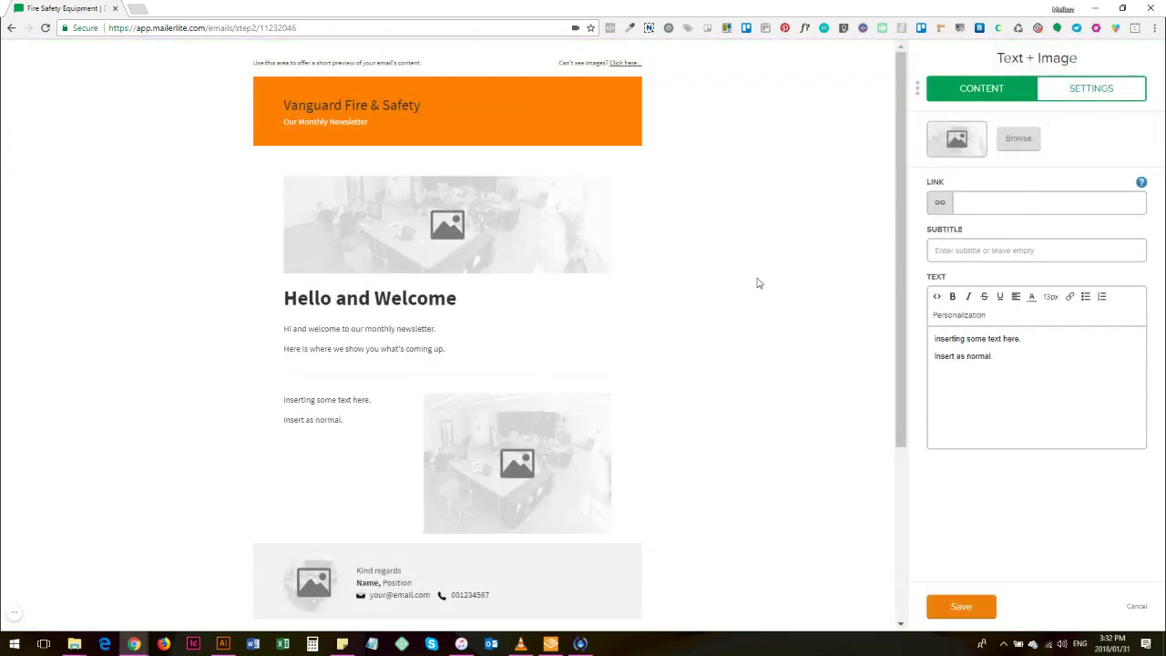
scroll(743, 294, down, 2)
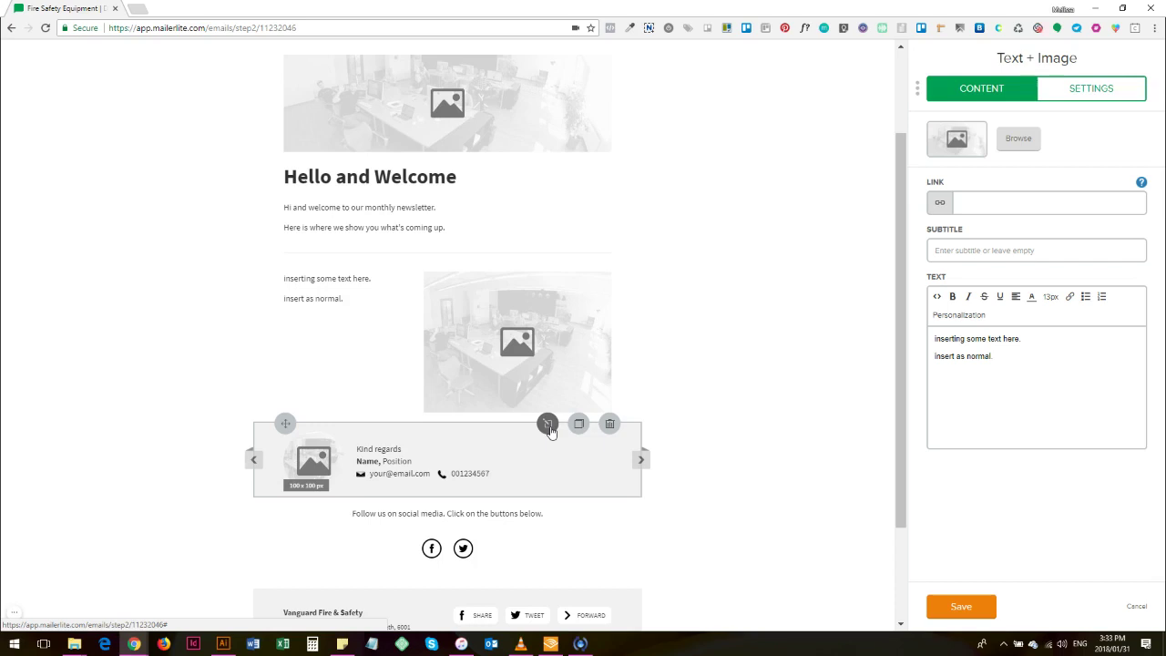
Step: Enter the sender's name and the position Marketing Manager in the signature block
click(547, 424)
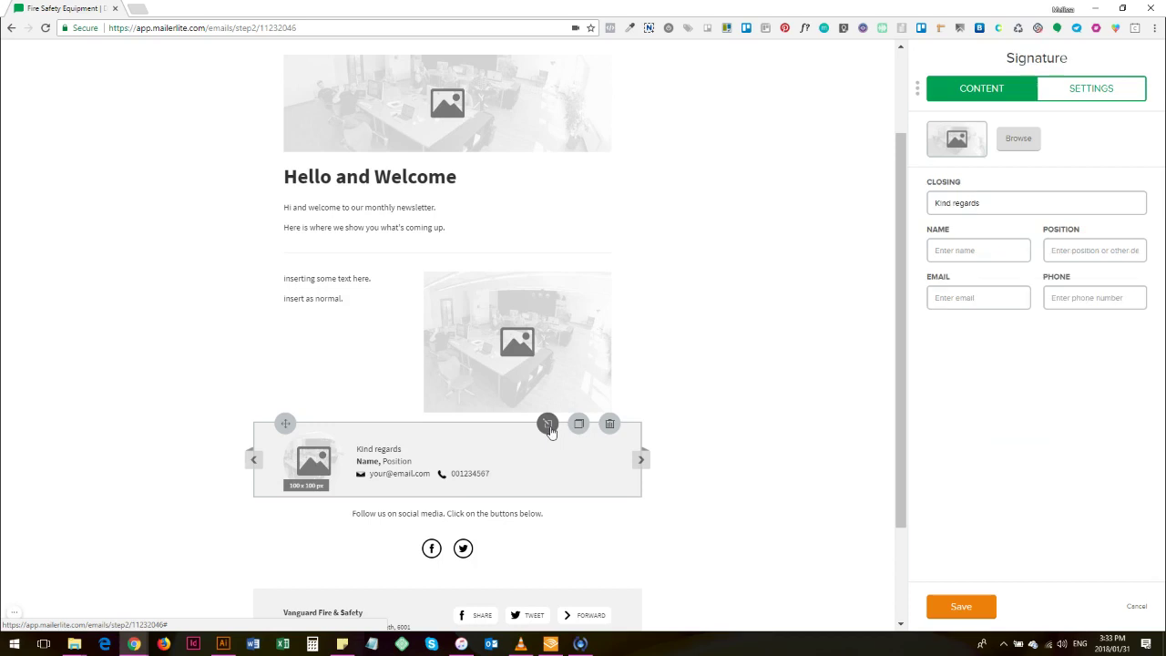
click(970, 247)
text(Melissa)
key(Tab)
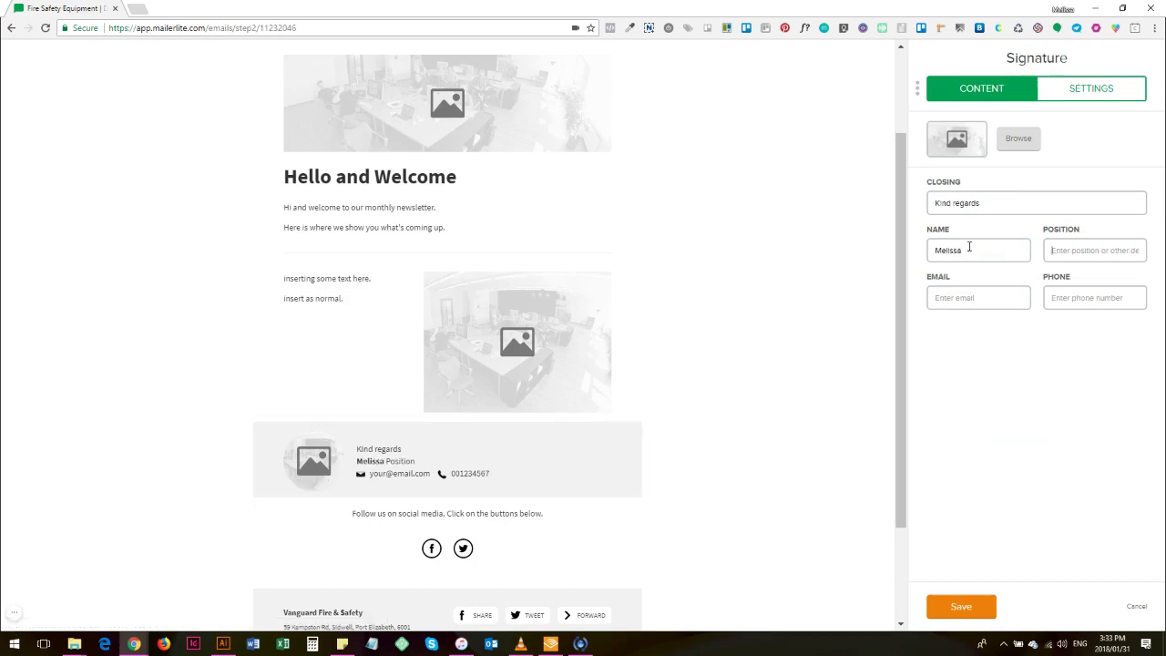
text(Own)
key(BackSpace)
key(BackSpace)
text(Marketing Manager)
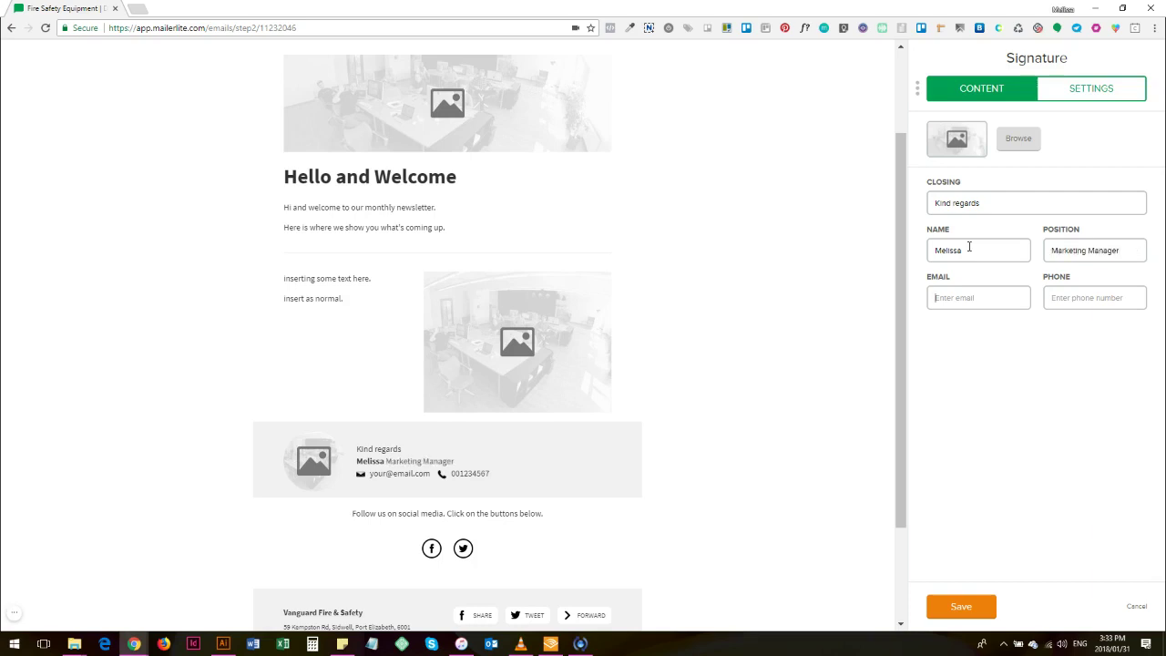
Step: Fill in the signature's e-mail address and phone number
key(Tab)
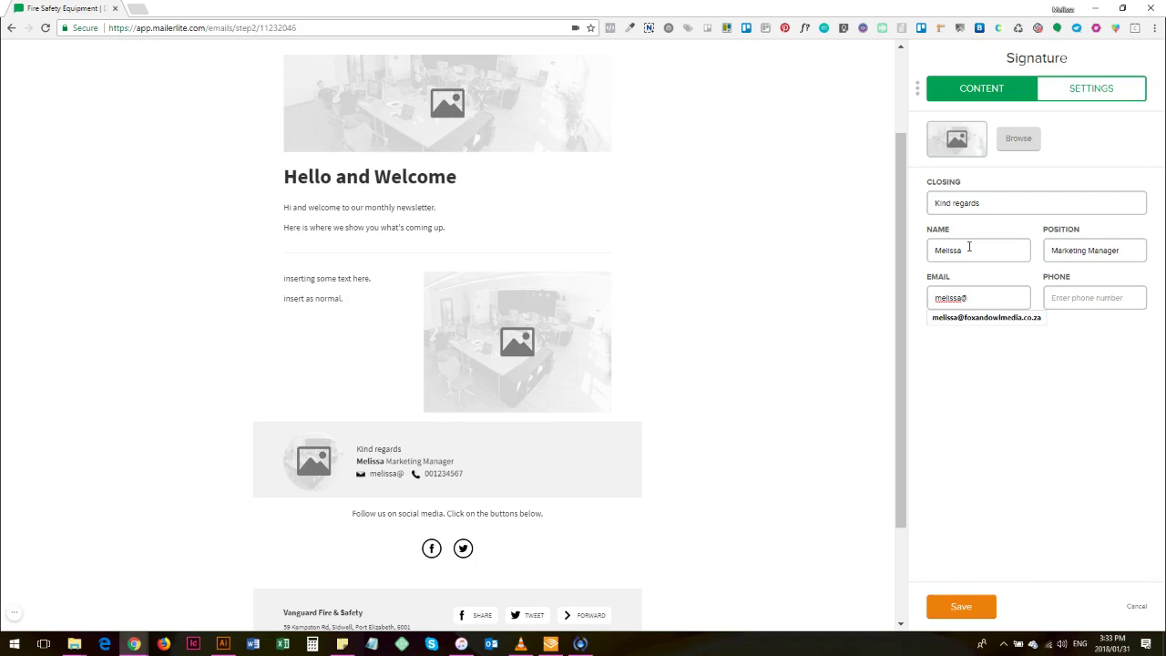
click(999, 317)
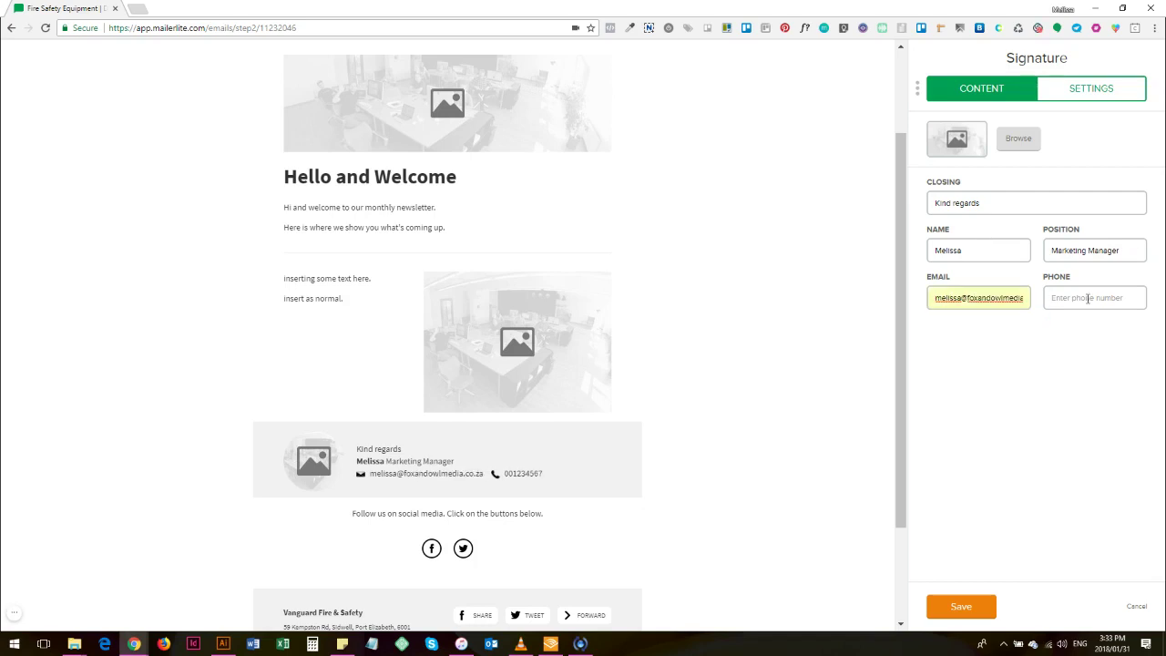
click(1088, 298)
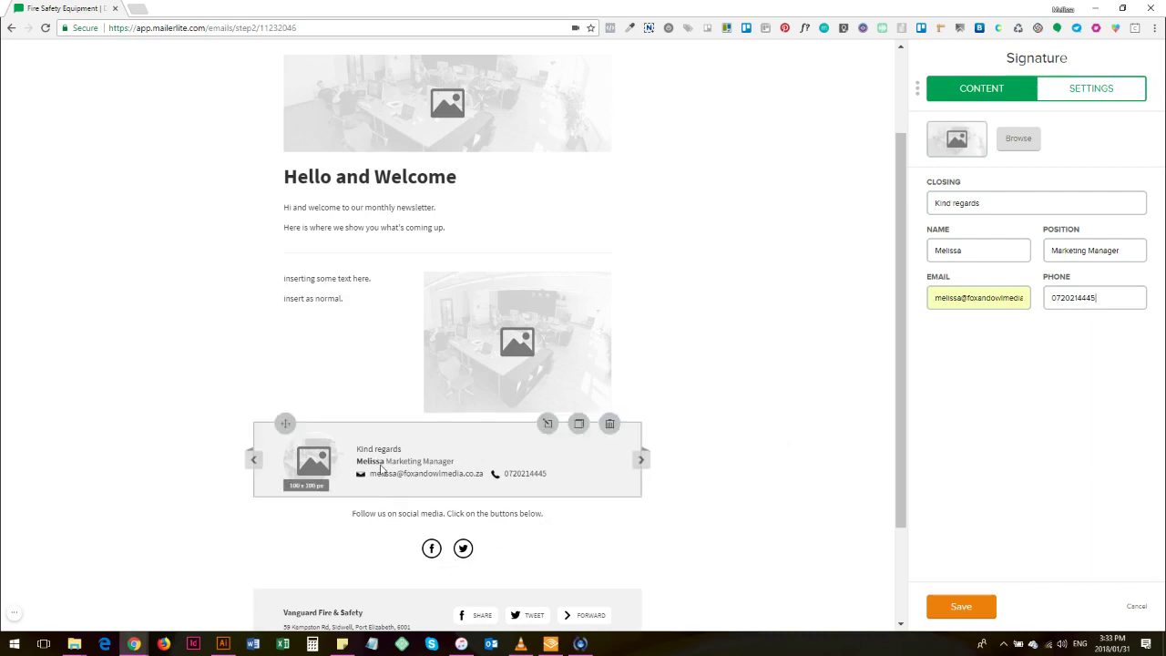
Step: Try browsing for a signature image, then save the signature block
click(1014, 137)
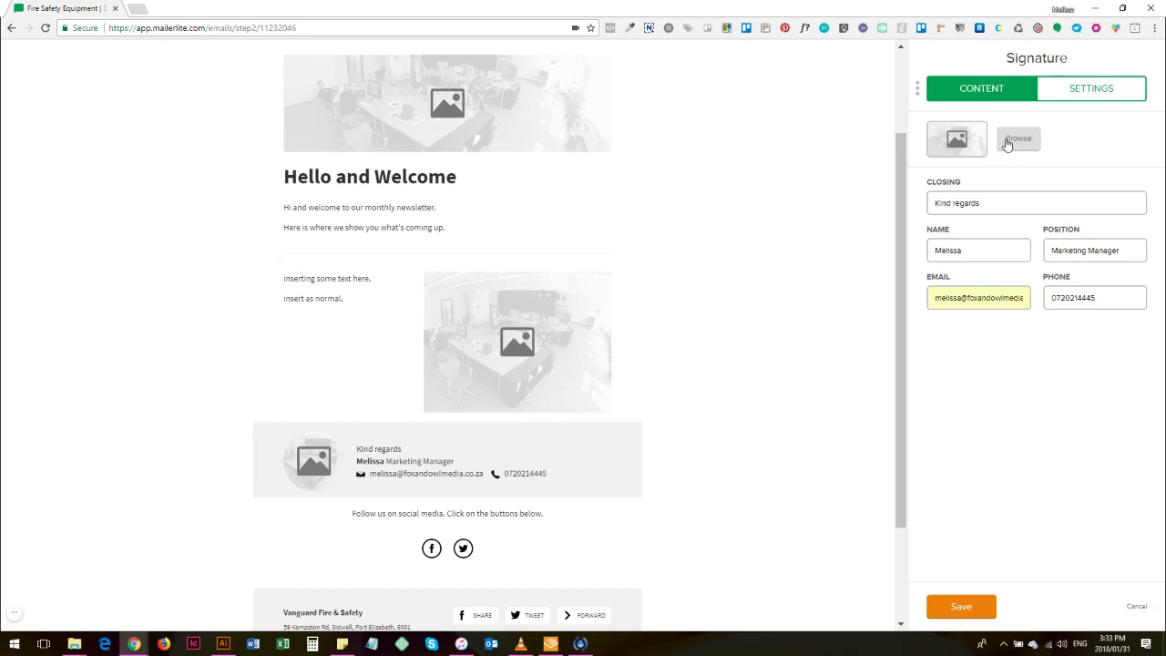
click(1014, 138)
click(978, 613)
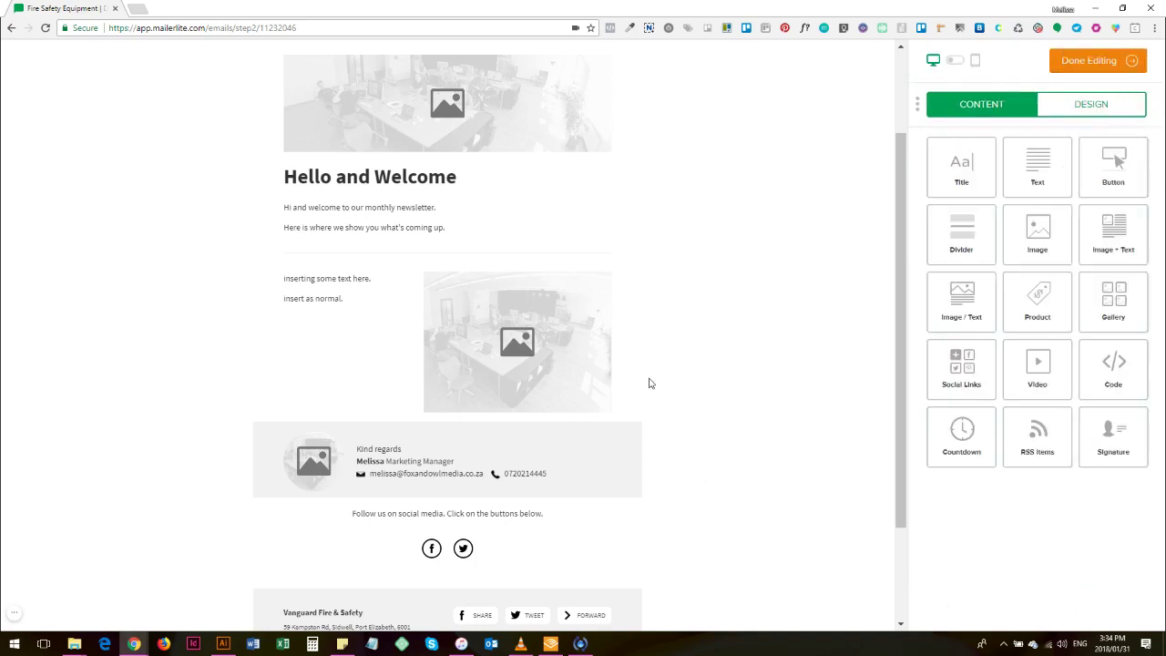
mouse_move(396, 453)
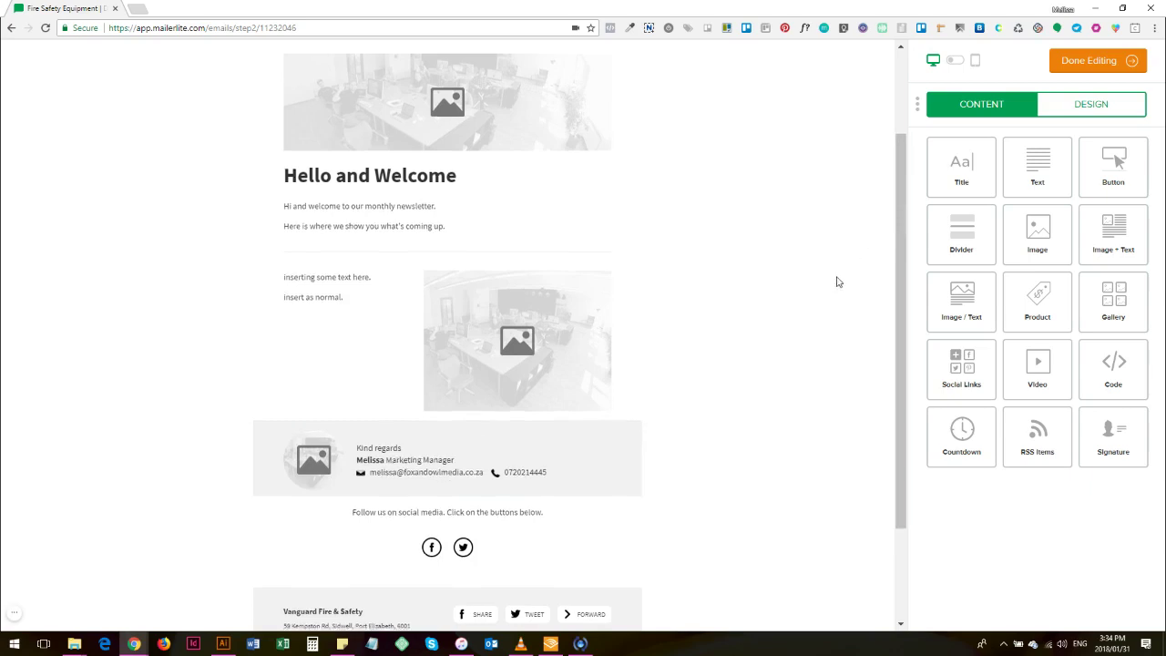
scroll(833, 271, down, 1)
scroll(833, 276, up, 1)
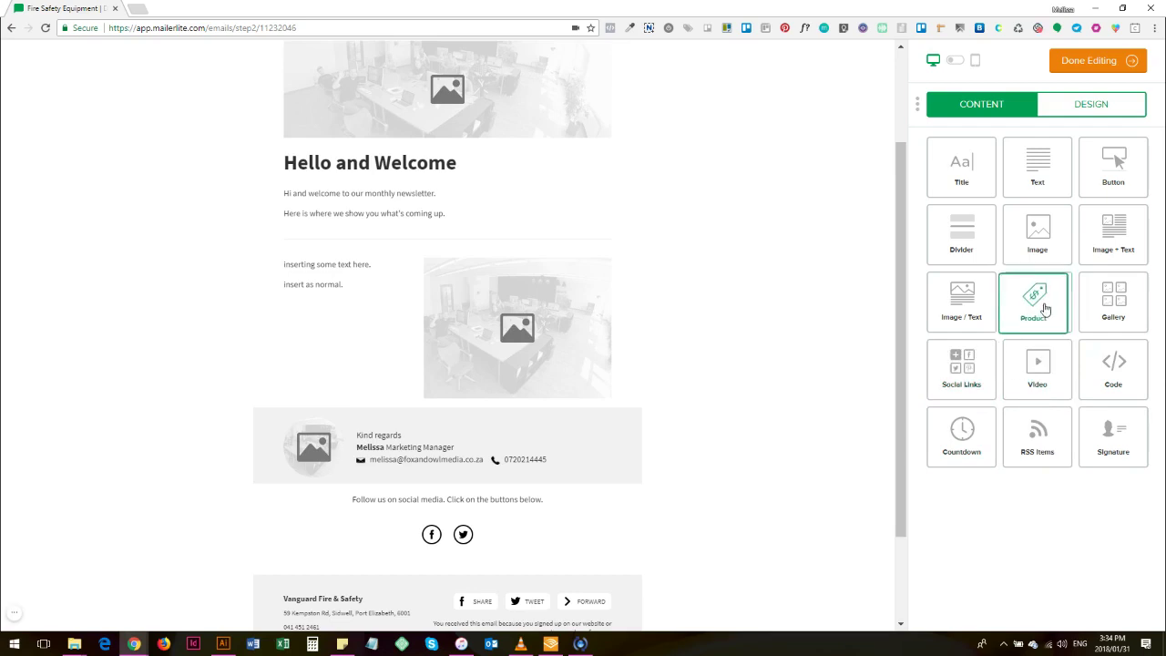
Step: Place a two-column product block above the signature and open its product settings
drag(1052, 308, 726, 365)
scroll(726, 367, down, 2)
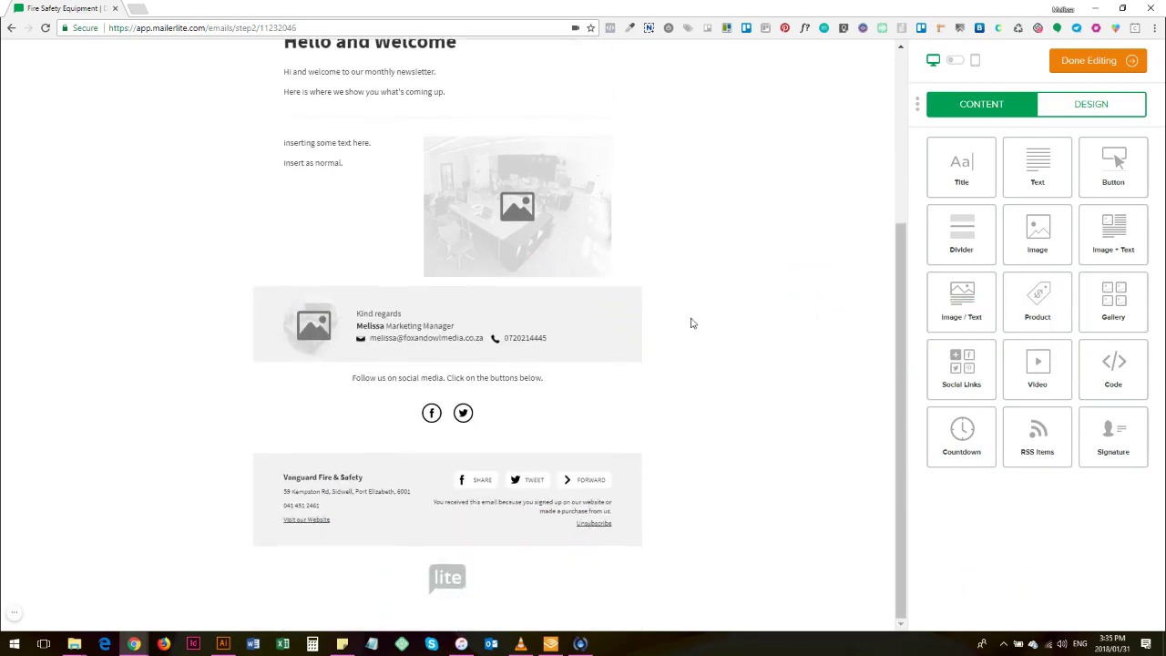
scroll(648, 438, down, 2)
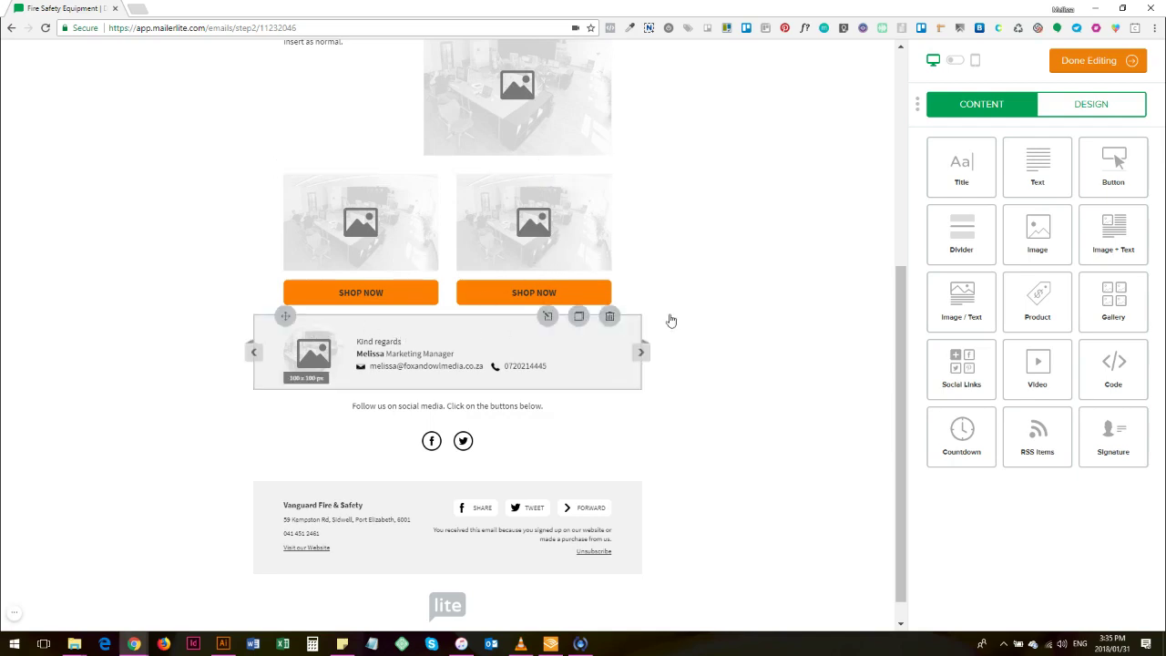
scroll(725, 302, up, 1)
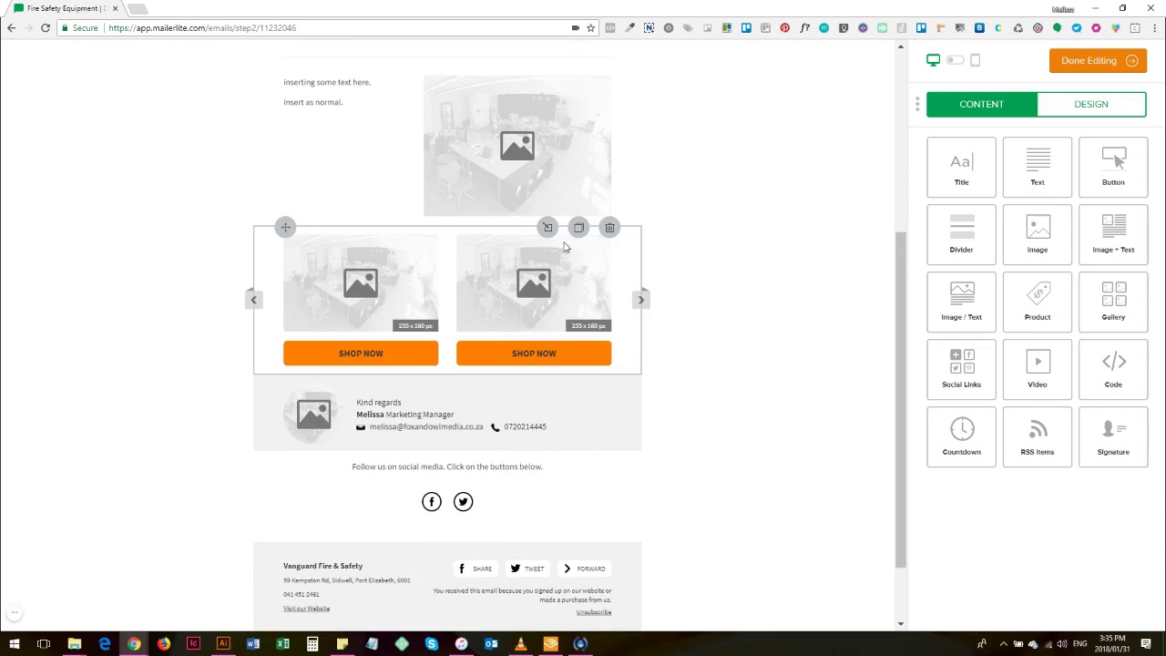
click(548, 229)
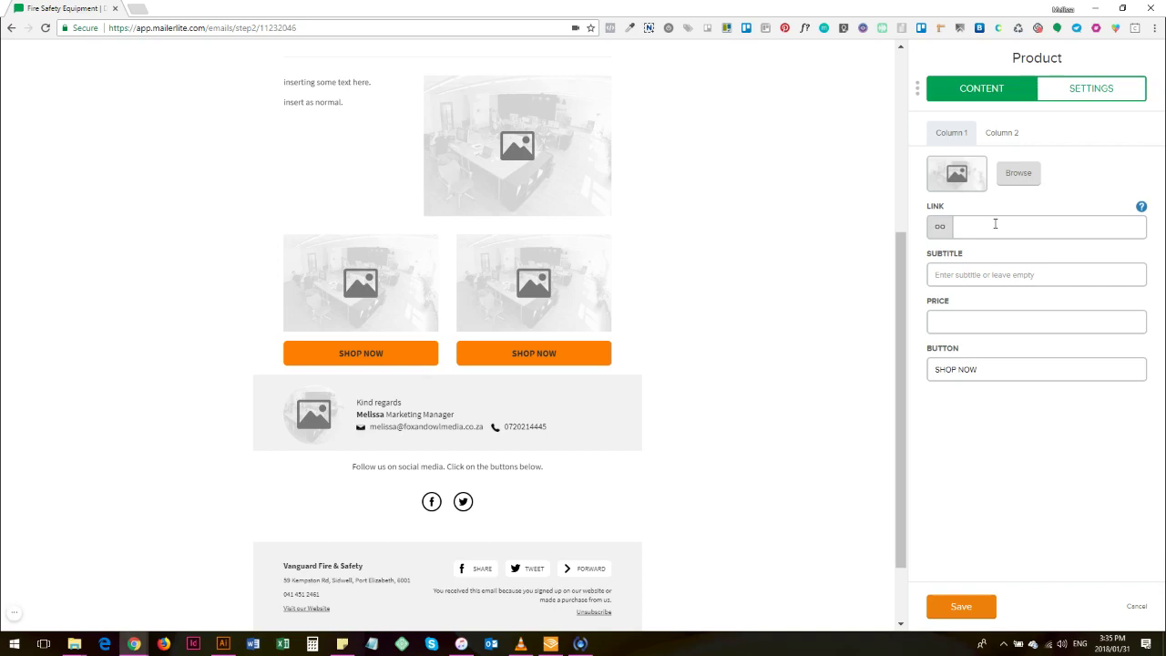
Step: Set Column 1 to subtitle 'Product 1', price 'R 1 000' and button 'LEARN MORE'
click(989, 226)
click(1031, 272)
text(Product 1)
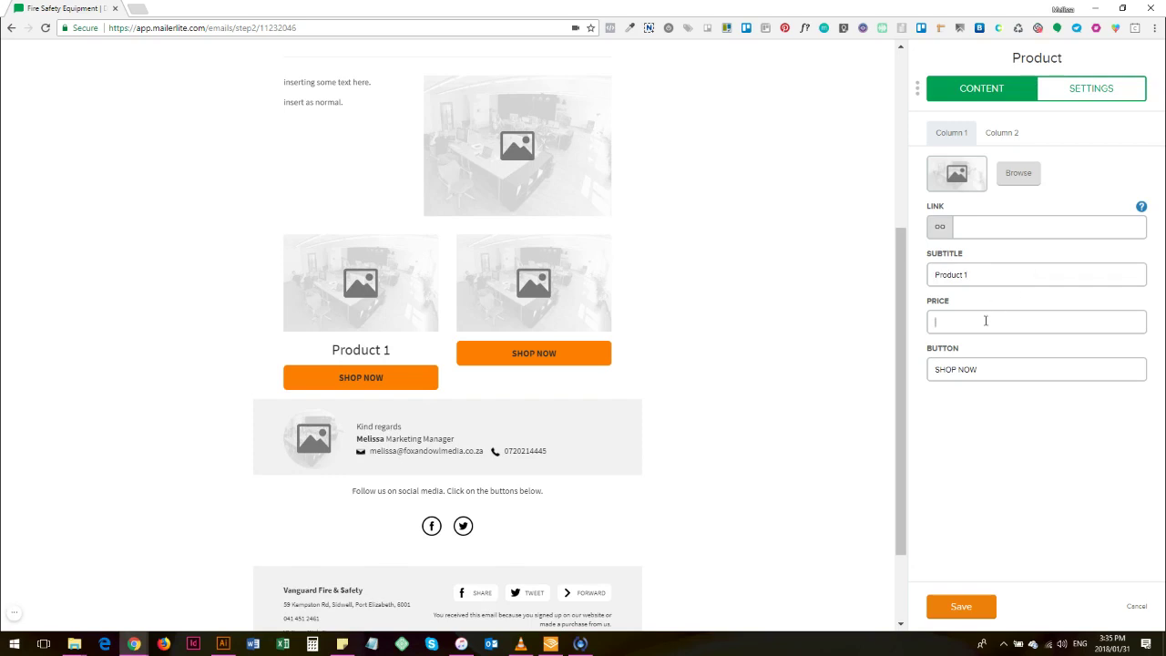
text(R)
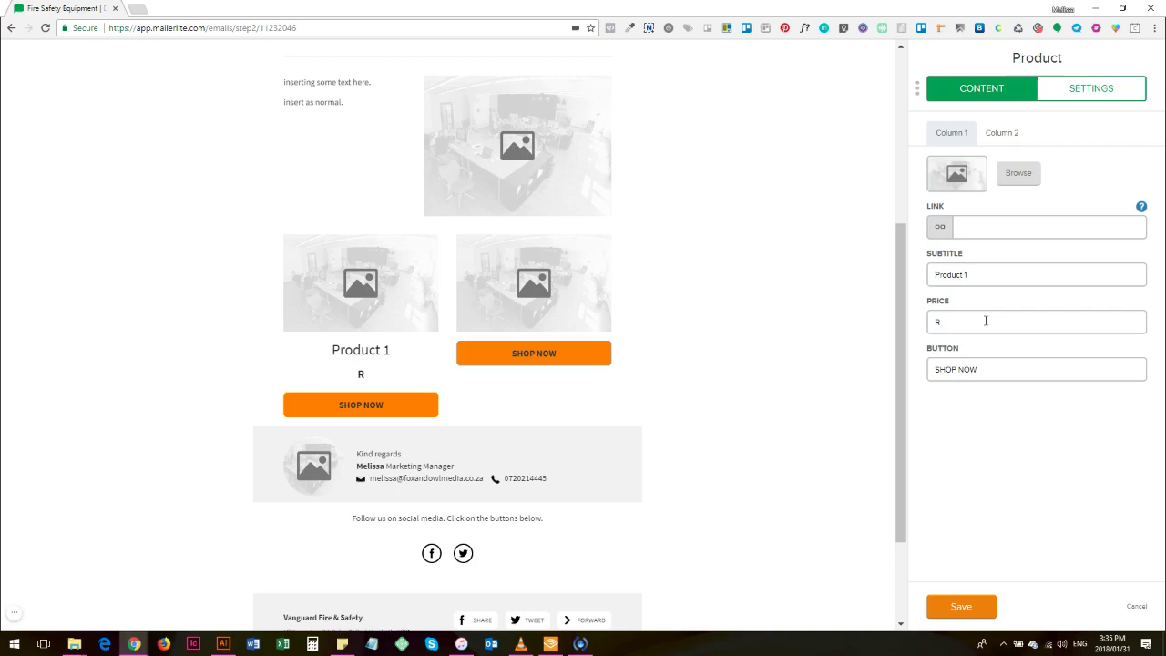
text(1 000)
drag(979, 369, 943, 370)
text(LEARN MORE)
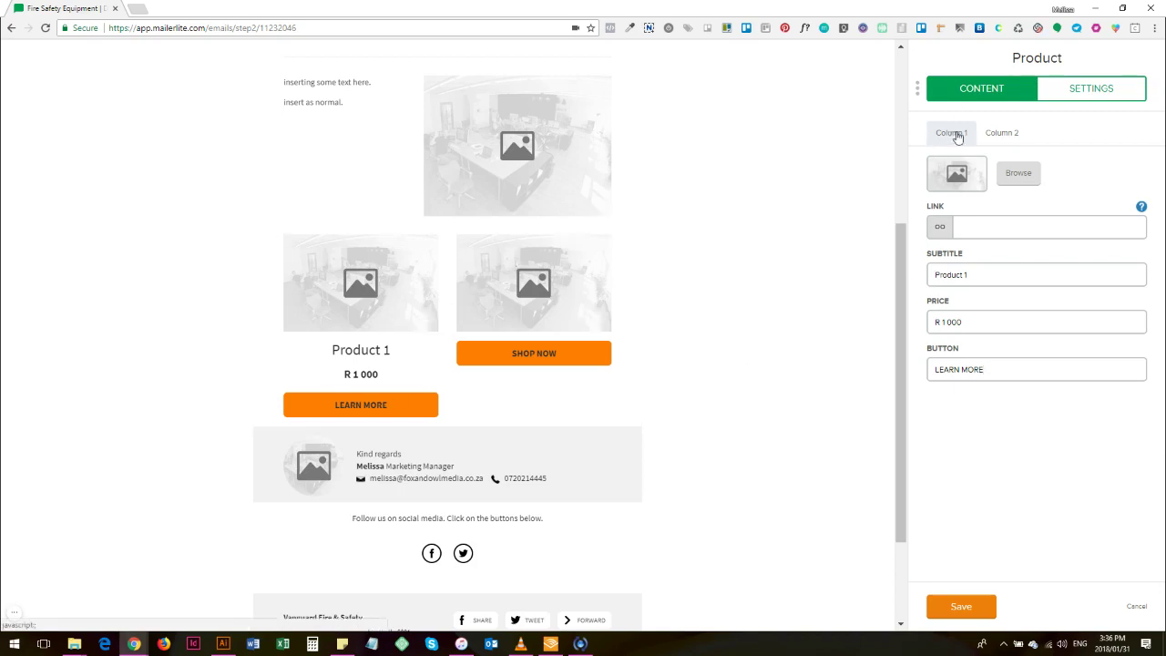
Step: Set Column 2 to 'Product 2', 'R 2 000', button 'LEARN MORE', and save the block
click(1013, 134)
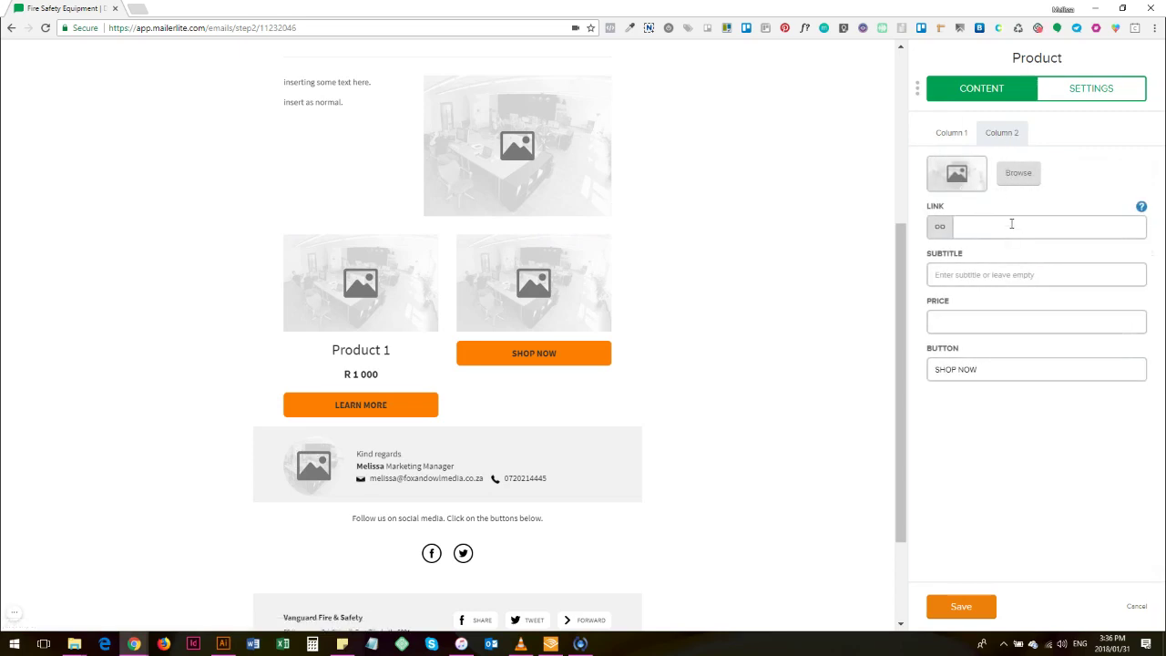
text(pRODU)
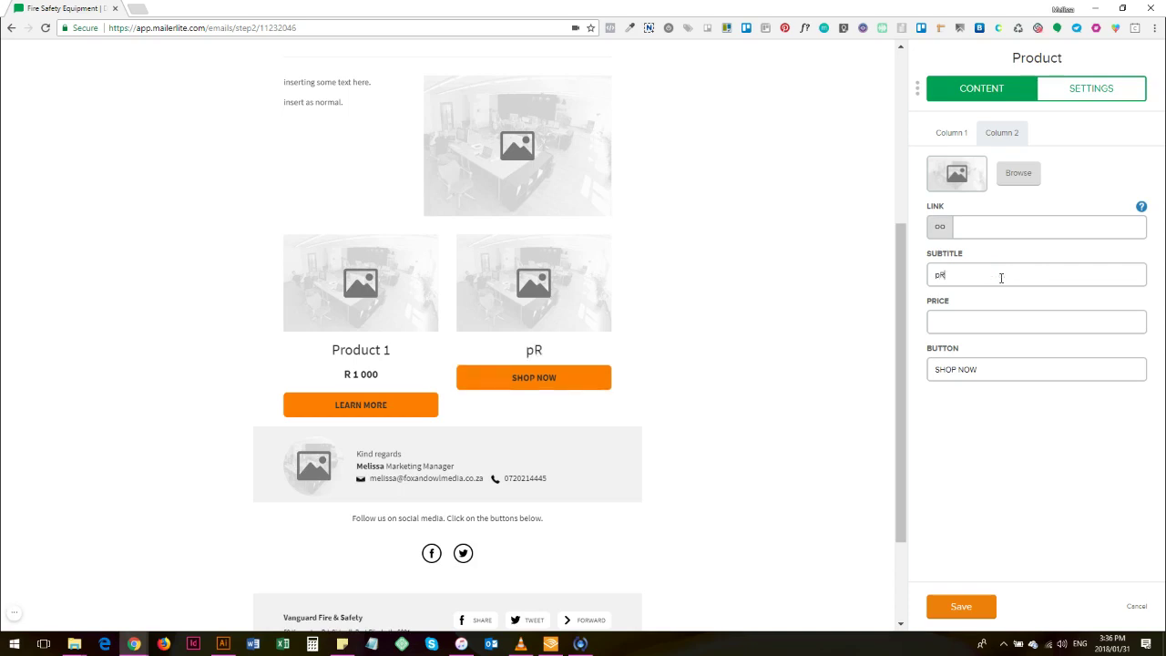
key(BackSpace)
key(BackSpace)
key(BackSpace)
key(BackSpace)
key(BackSpace)
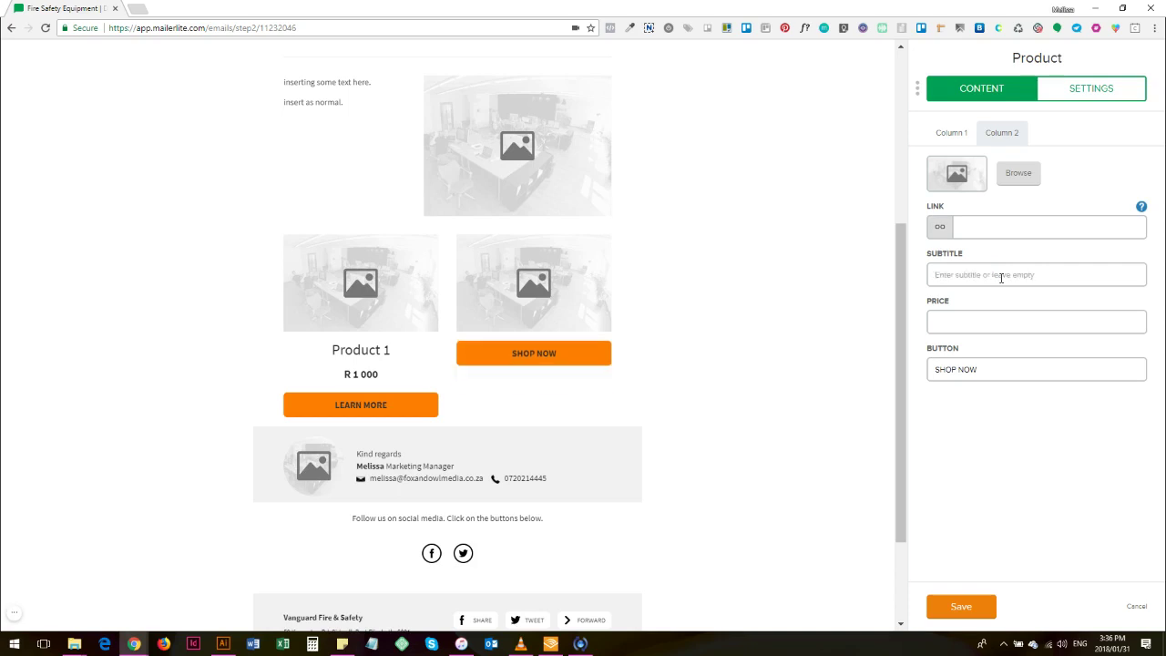
text(Product 2)
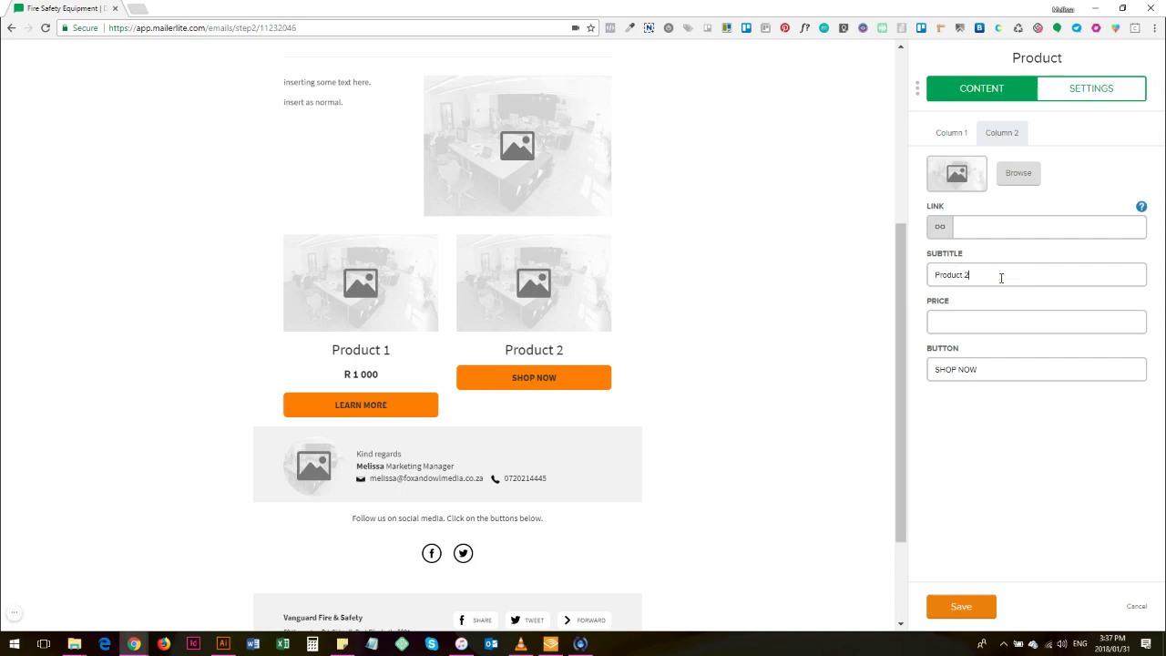
text(R 2 000)
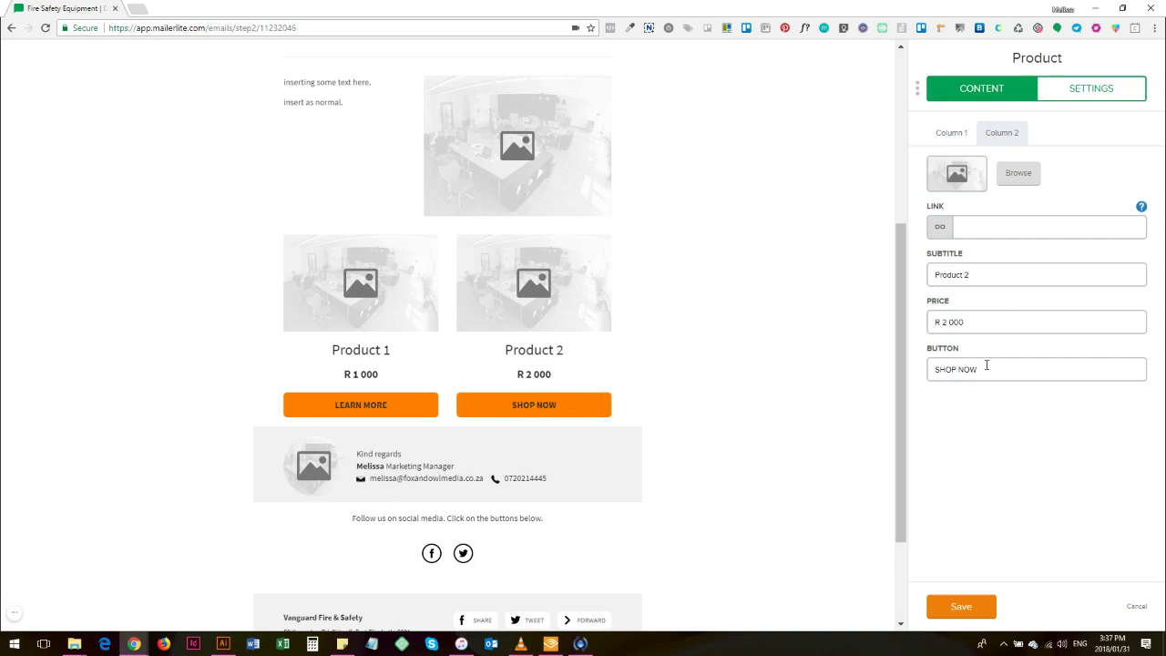
drag(987, 366, 893, 381)
text(LEARN MORE)
click(967, 607)
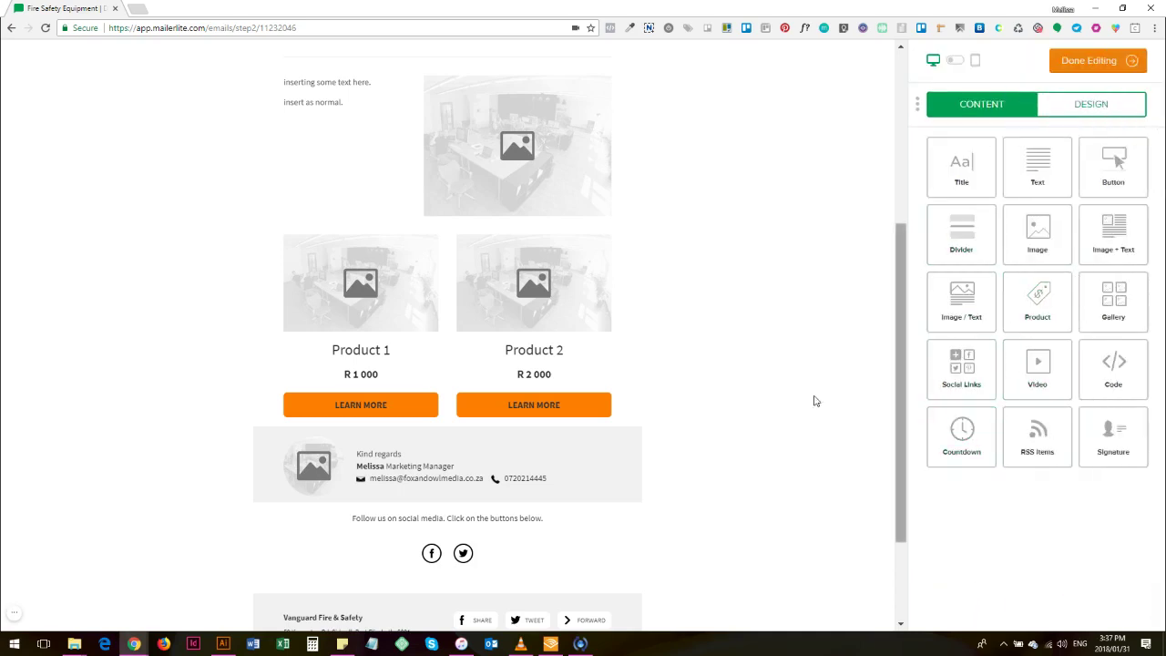
Step: Add a text block above the products reading 'Our Special Offers - Available for a Limited Time'
drag(1040, 165, 504, 228)
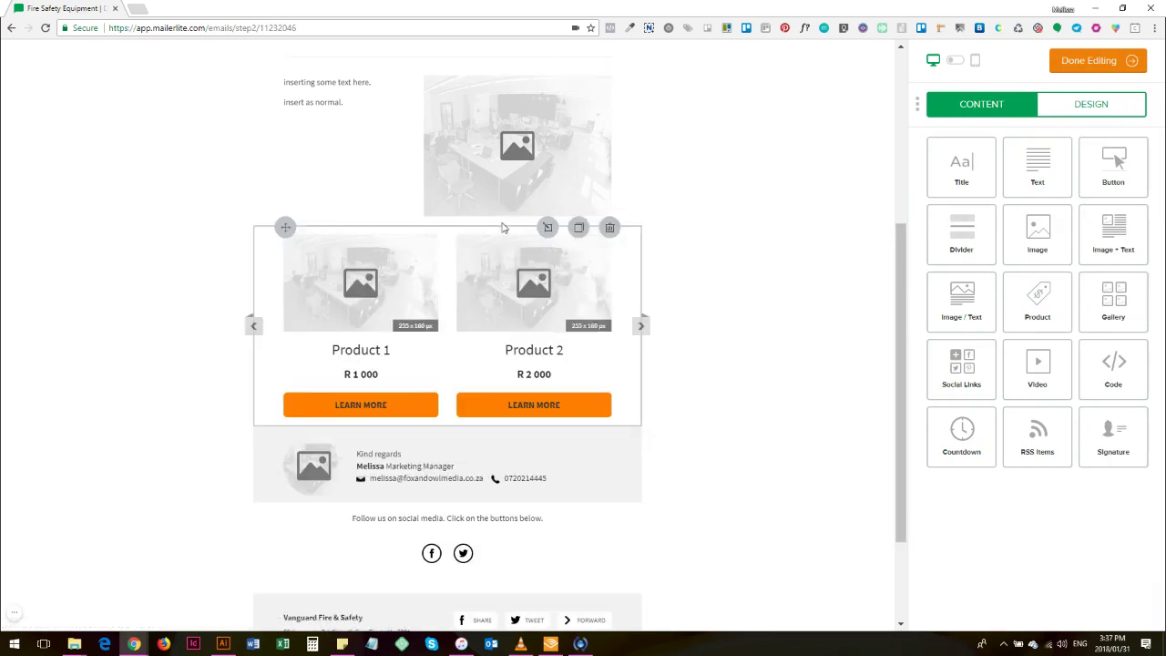
click(458, 241)
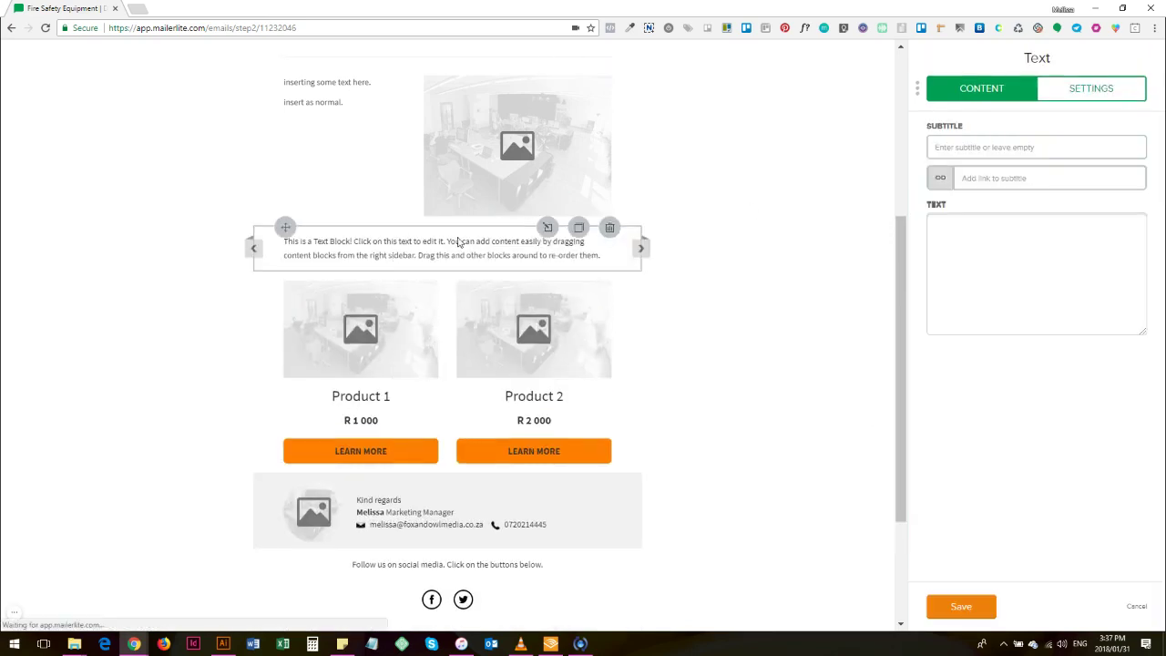
key(BackSpace)
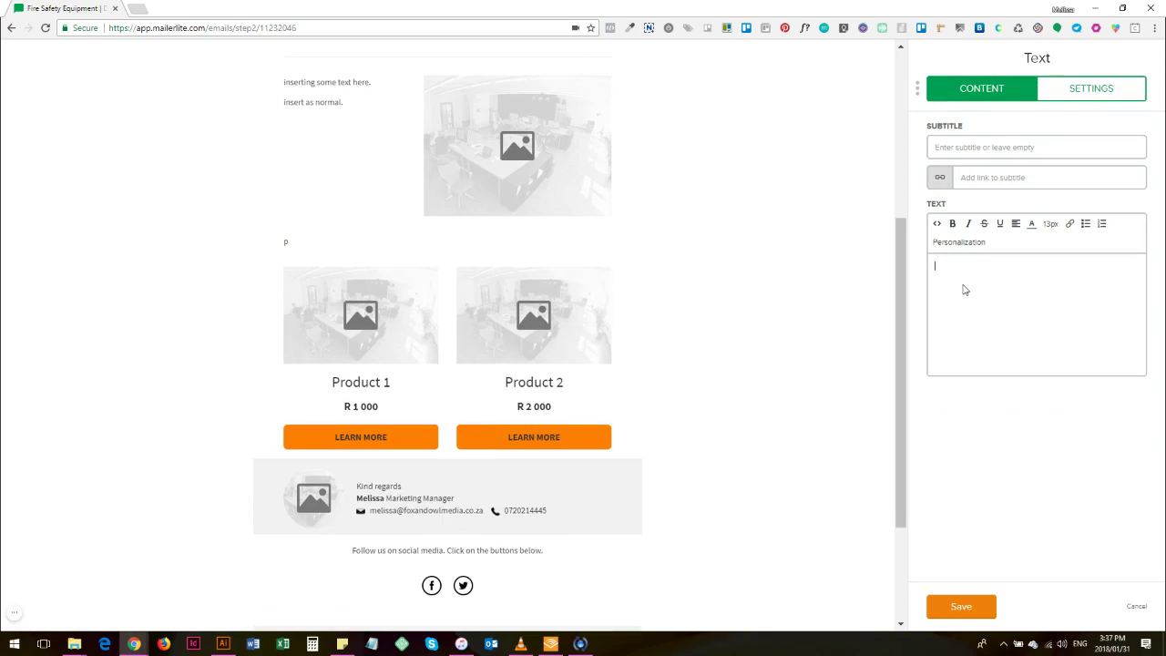
text(Our Special Offers - Available for a)
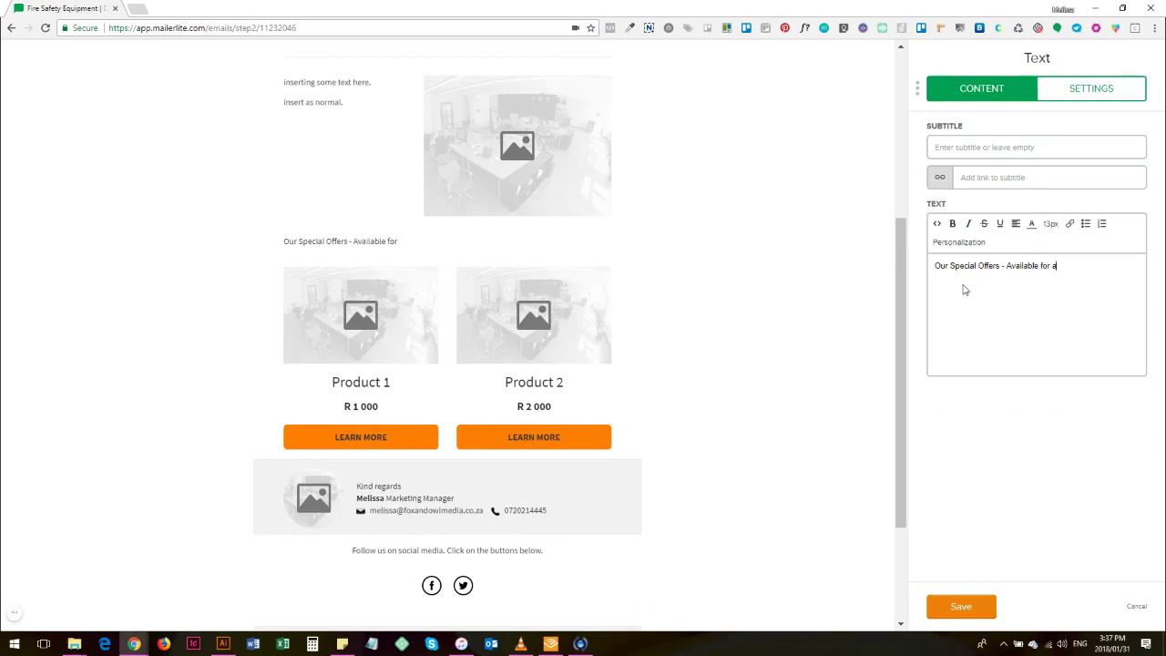
text( Limited Time)
Step: Centre the offers line, set it to 16px, and save the block
click(1016, 223)
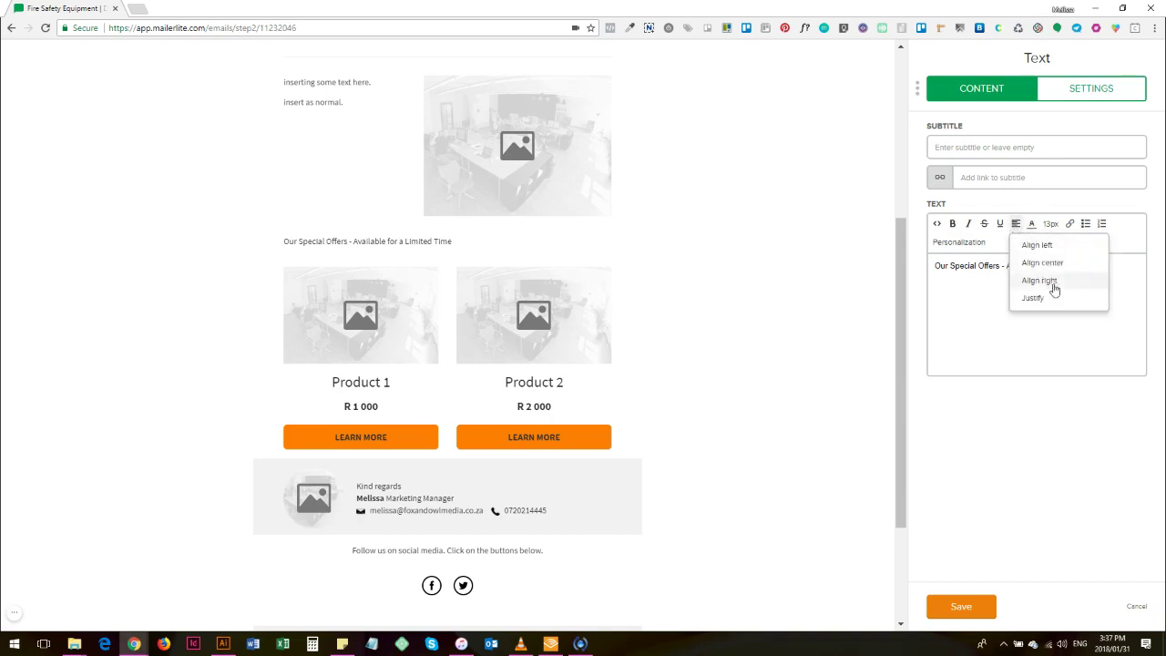
click(1055, 263)
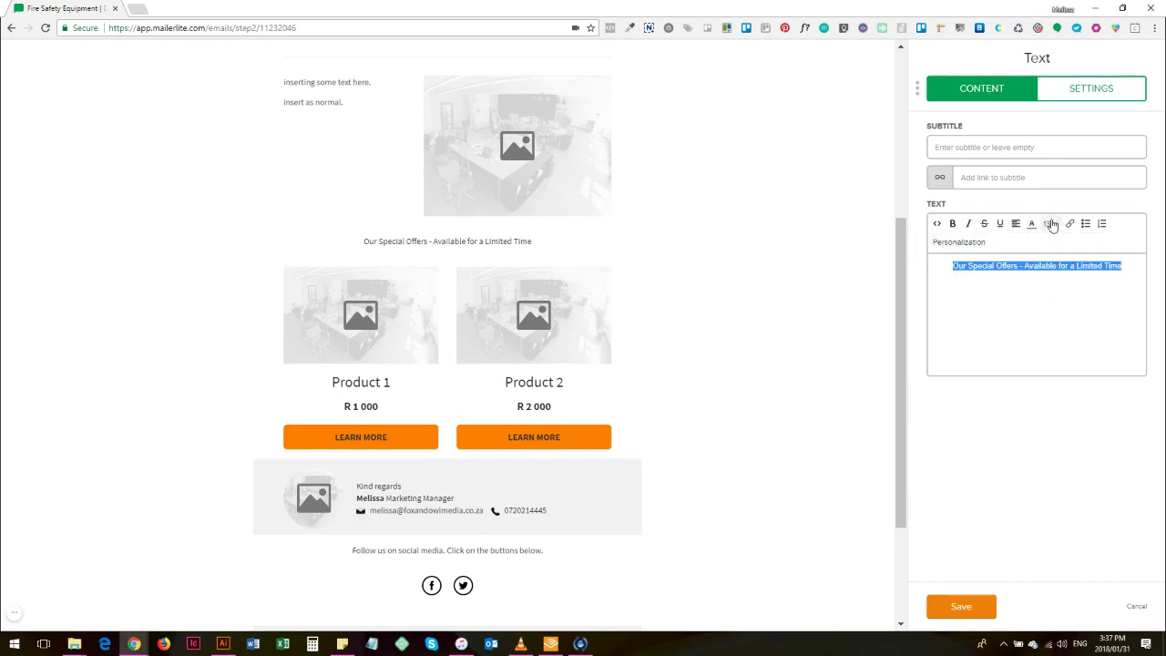
click(1051, 223)
click(1065, 334)
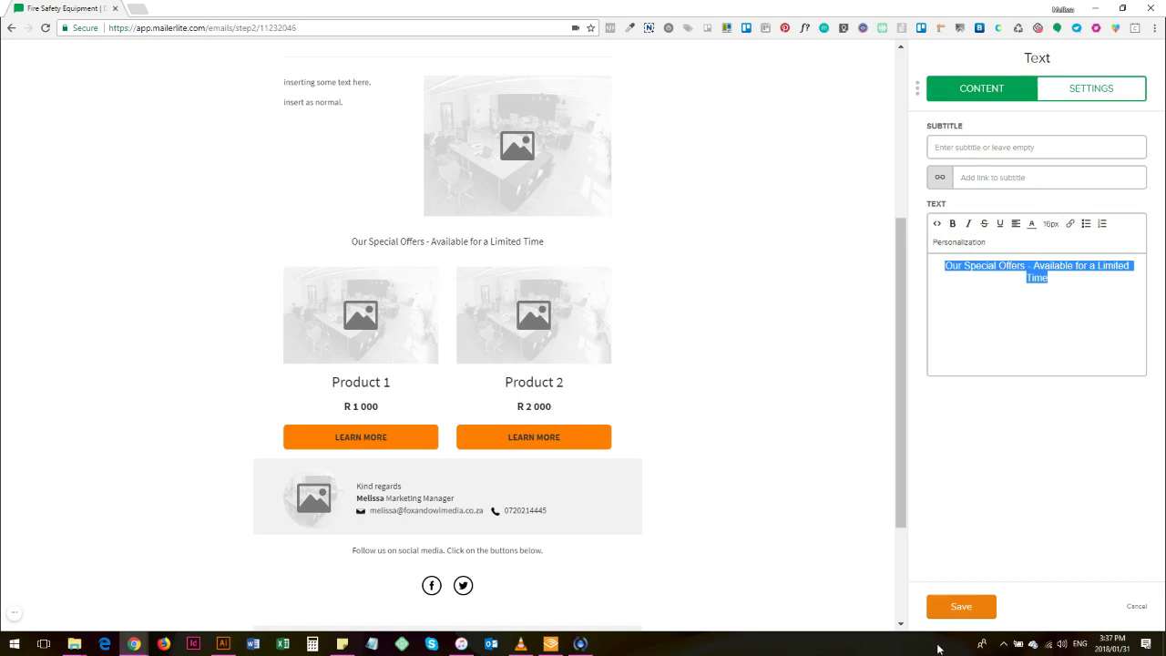
click(952, 607)
Step: Add a countdown block below the products, expiring on 7 February 2018
drag(969, 443, 543, 446)
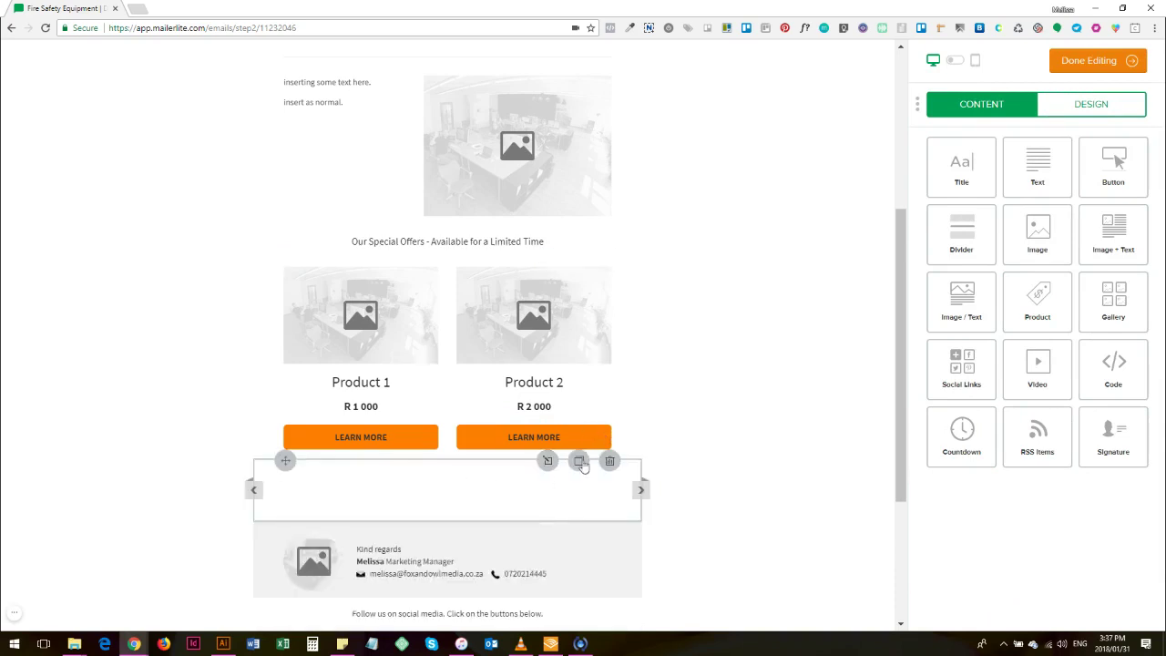
click(548, 462)
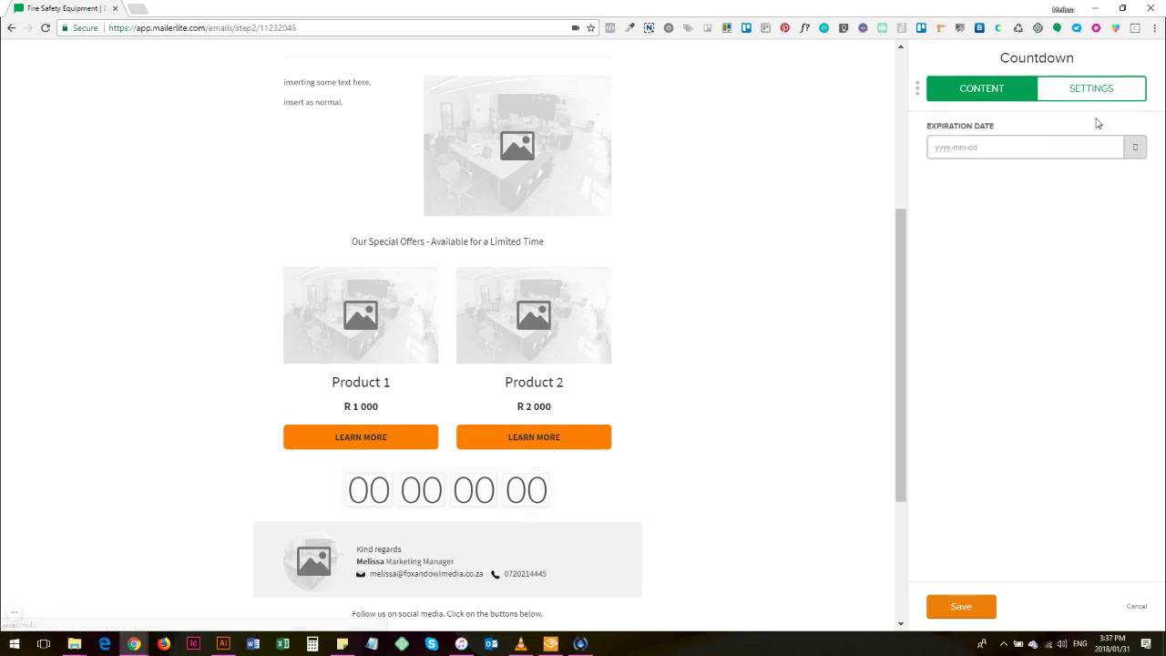
click(1136, 148)
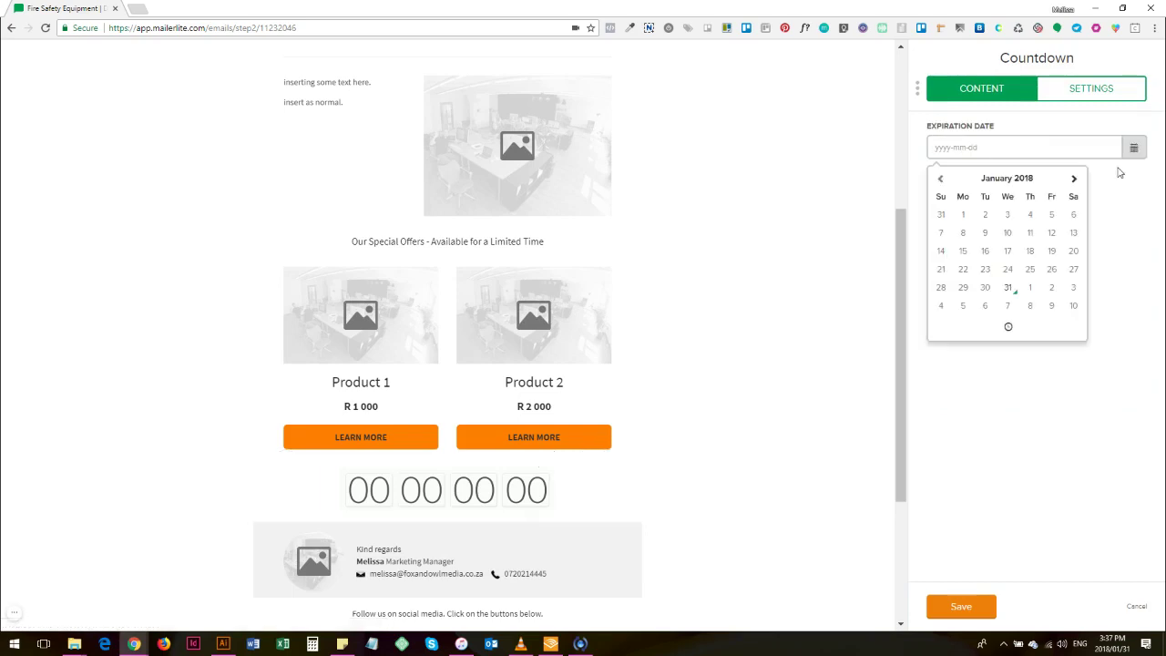
click(1010, 310)
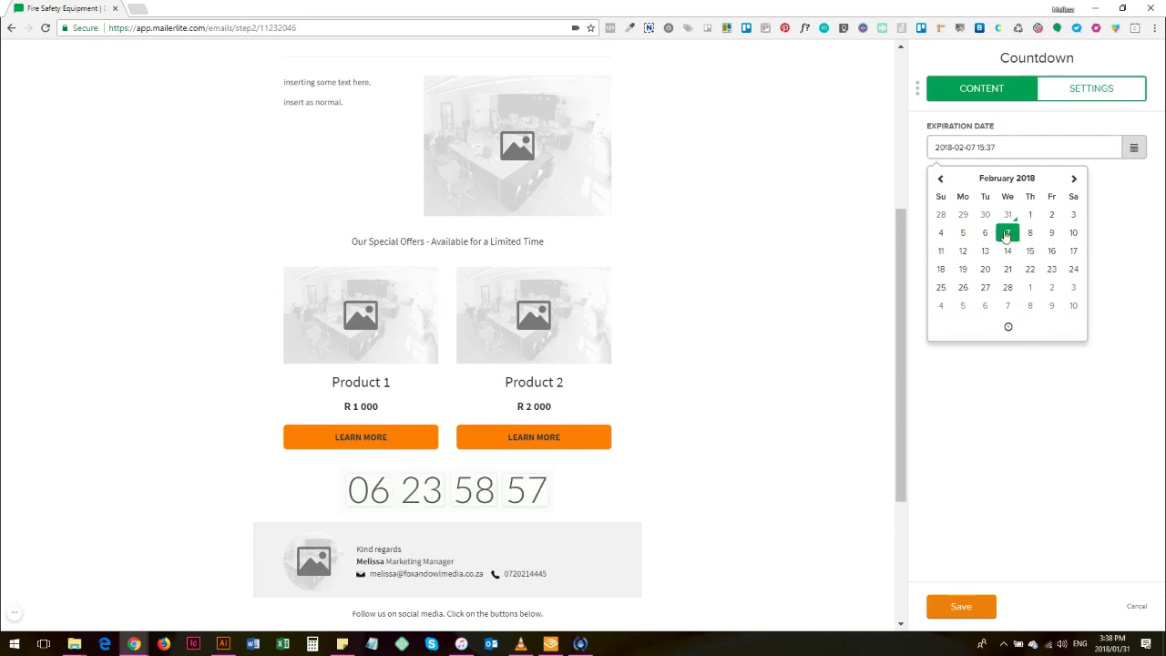
Step: Set the countdown's expiry time to 16:00 and save it
click(1009, 329)
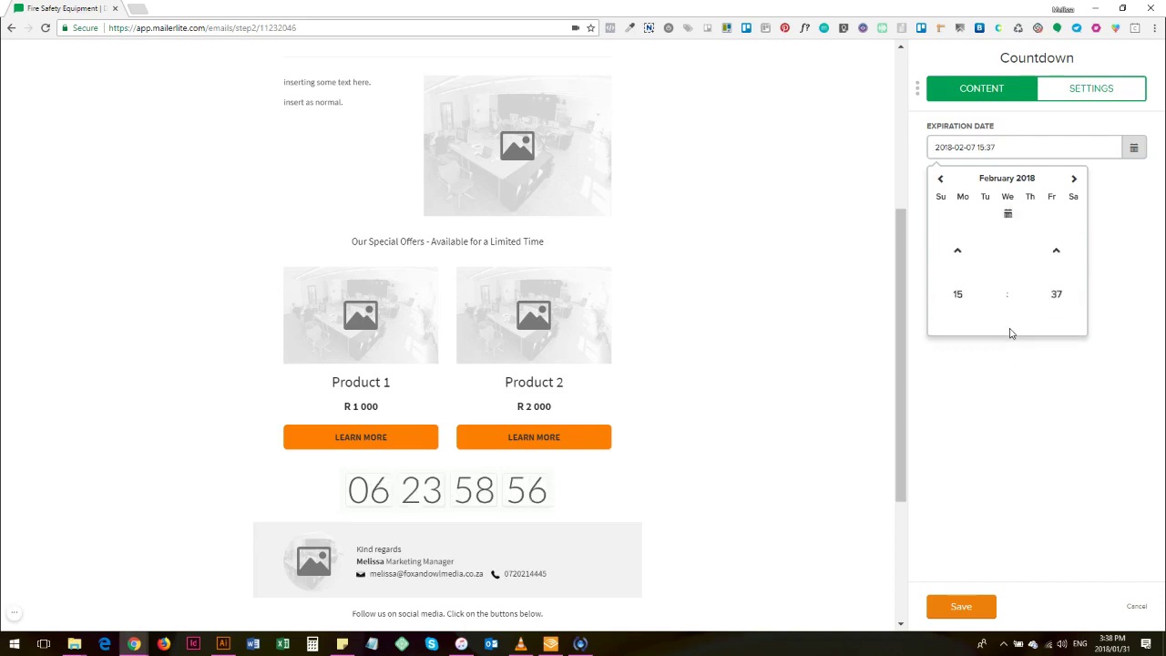
click(958, 264)
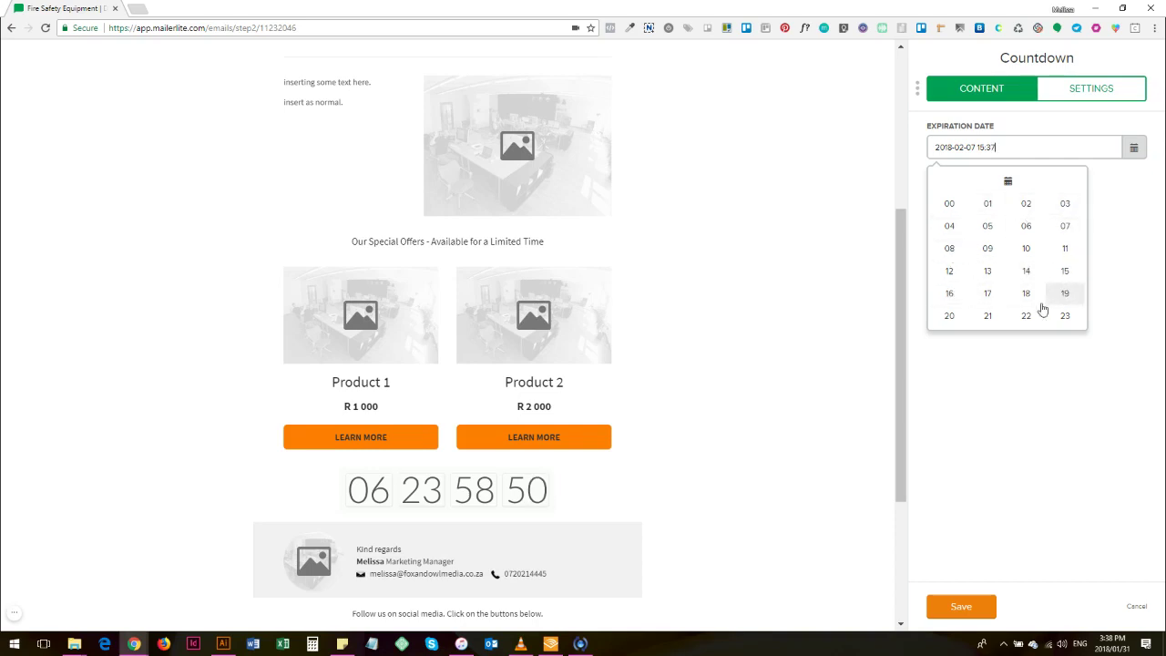
click(951, 295)
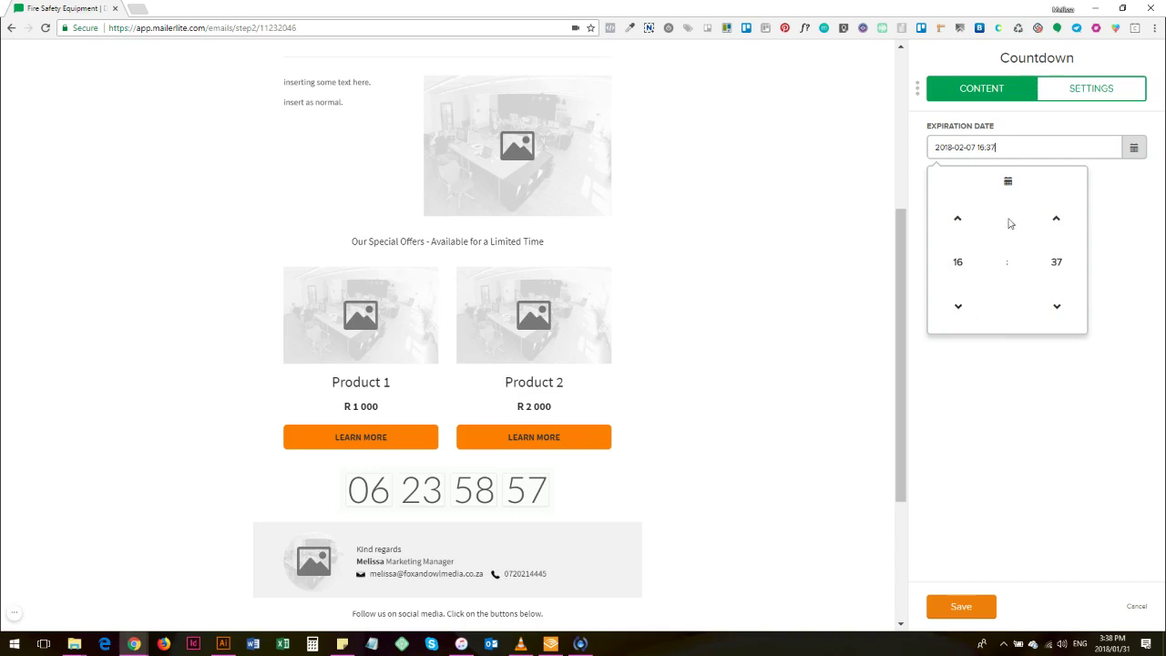
click(1056, 262)
click(948, 213)
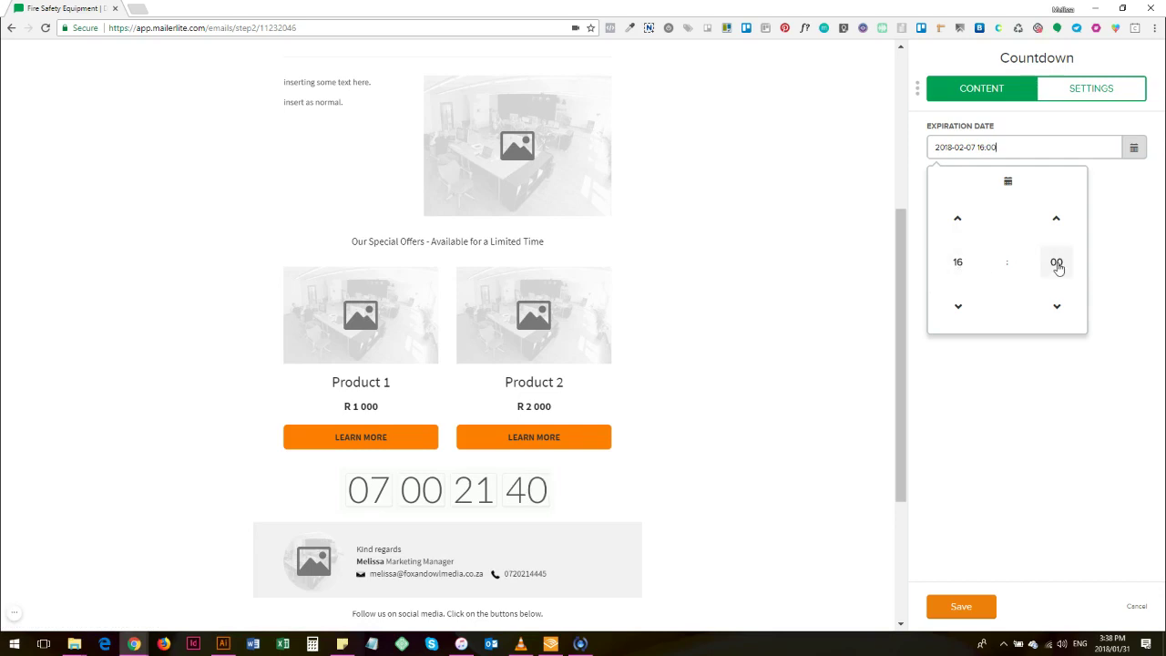
click(1134, 148)
click(1136, 219)
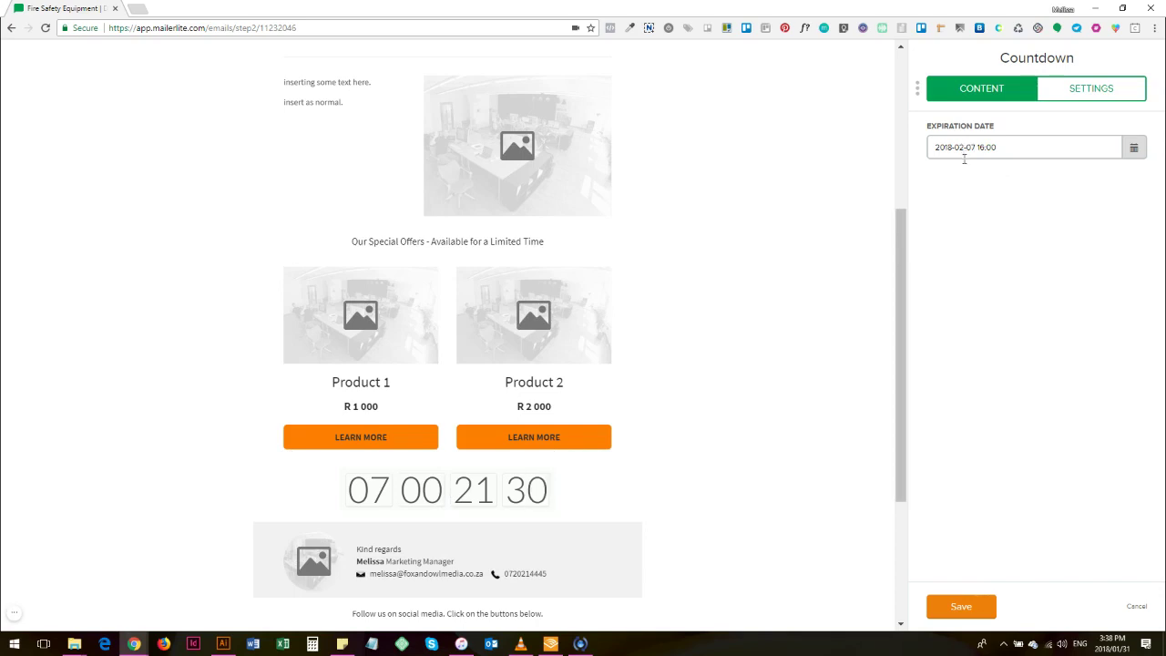
click(961, 606)
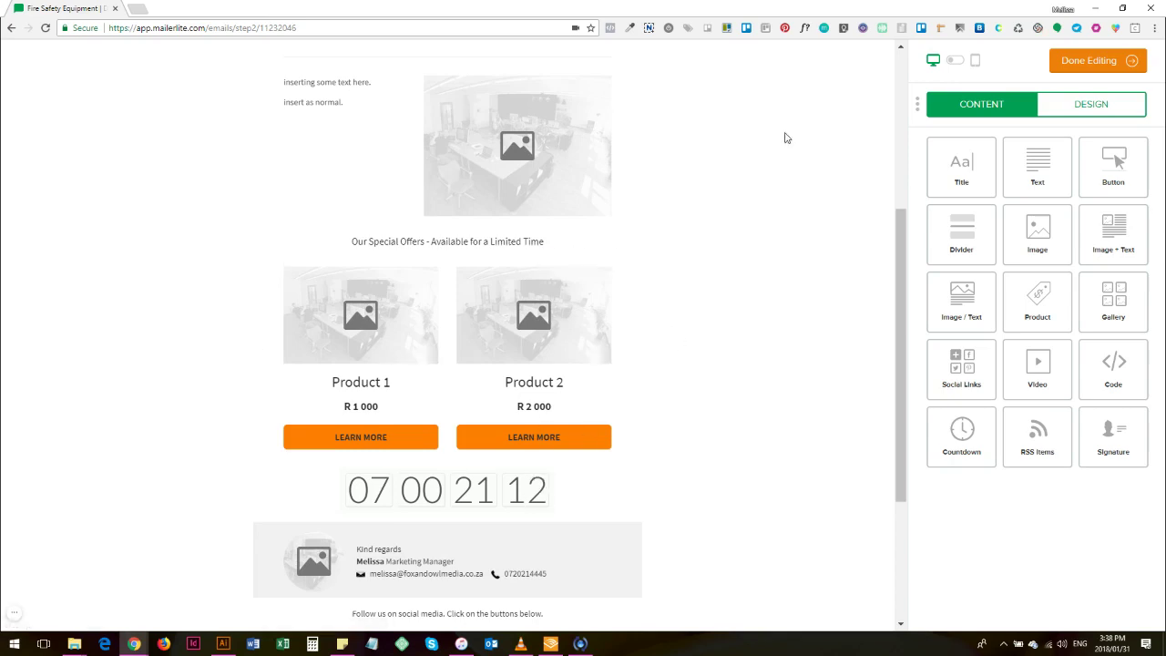
scroll(687, 236, up, 1)
scroll(679, 232, up, 3)
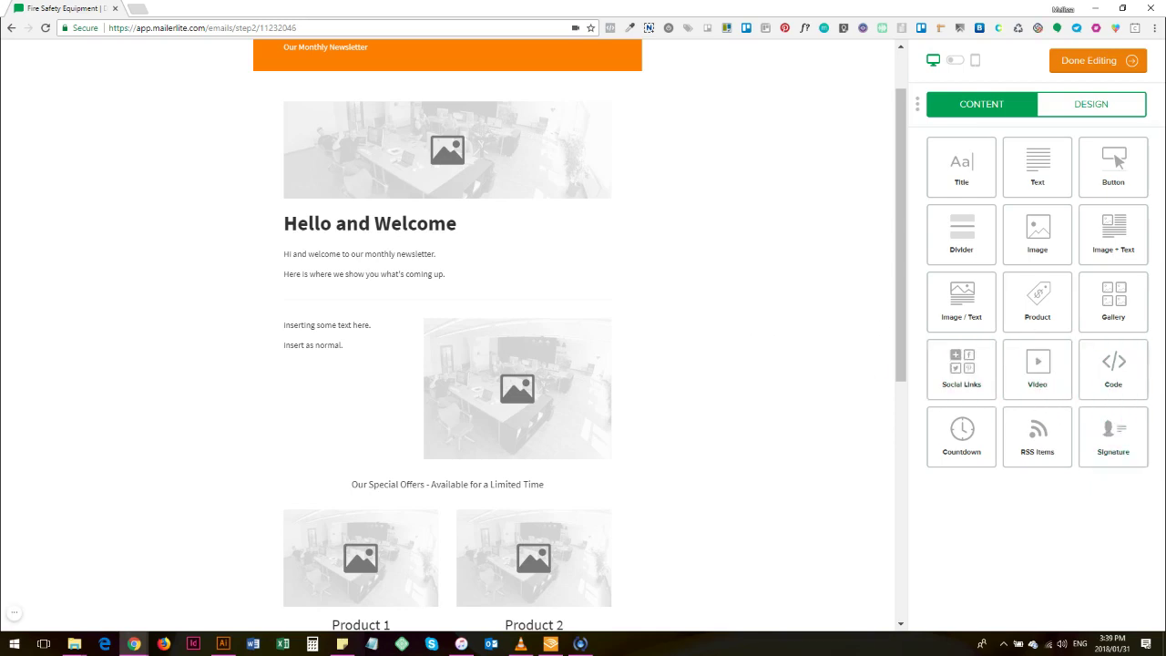
scroll(724, 301, down, 5)
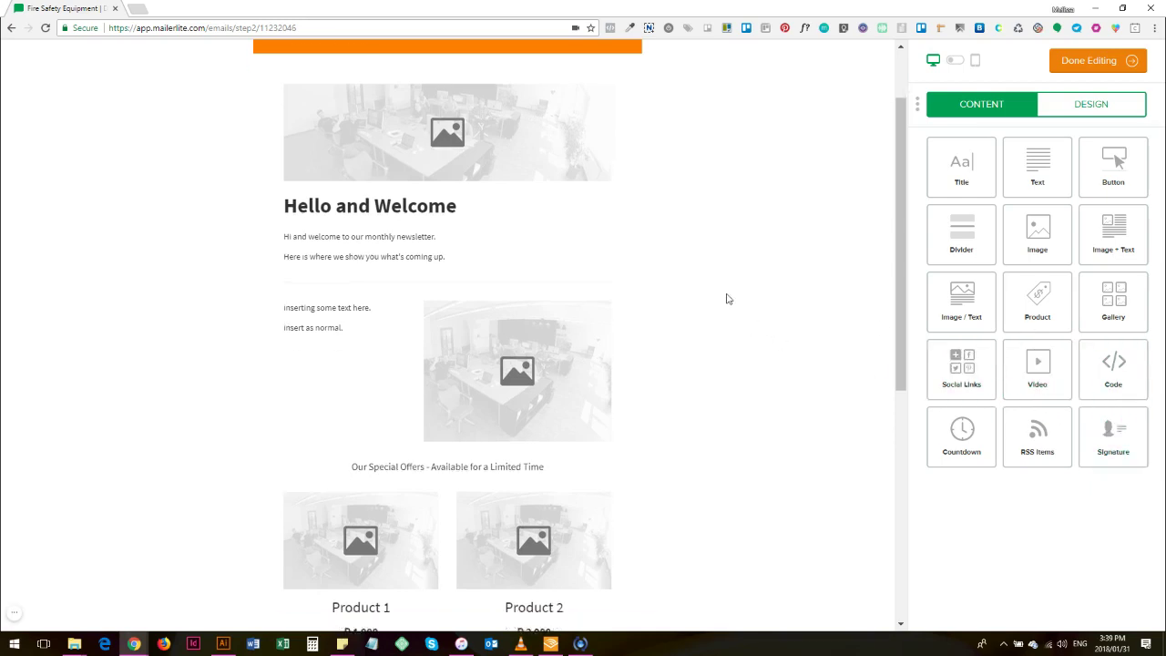
scroll(718, 310, up, 4)
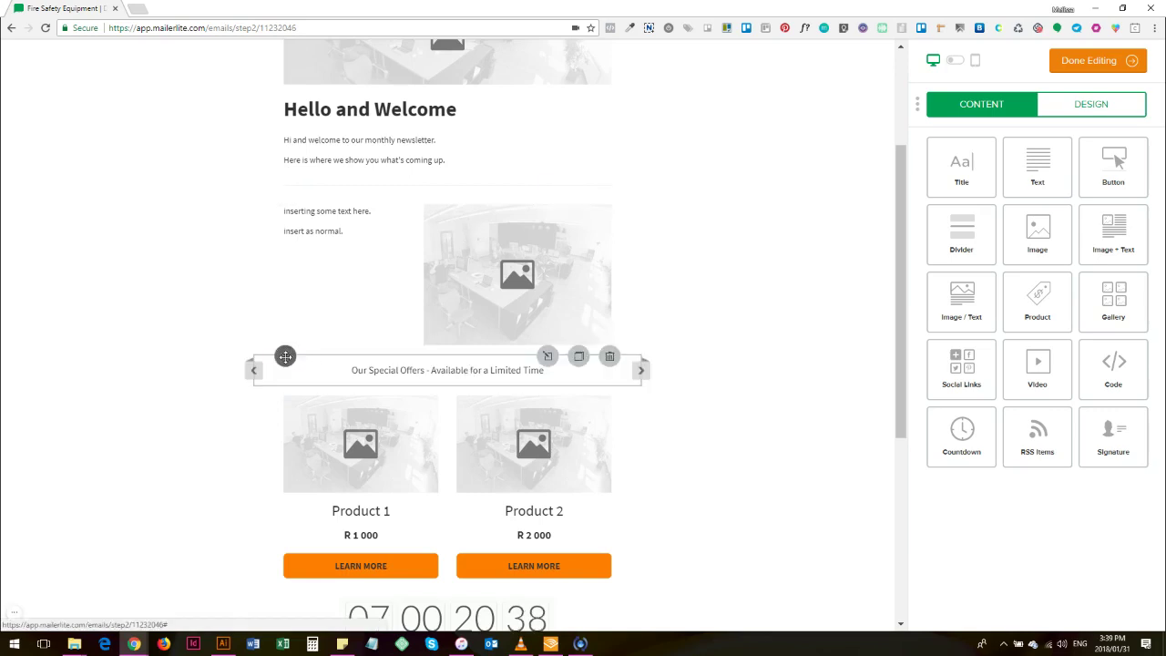
Step: Drag the offers line, product block and countdown above the image-and-text block, then add a divider under the countdown
drag(286, 356, 364, 264)
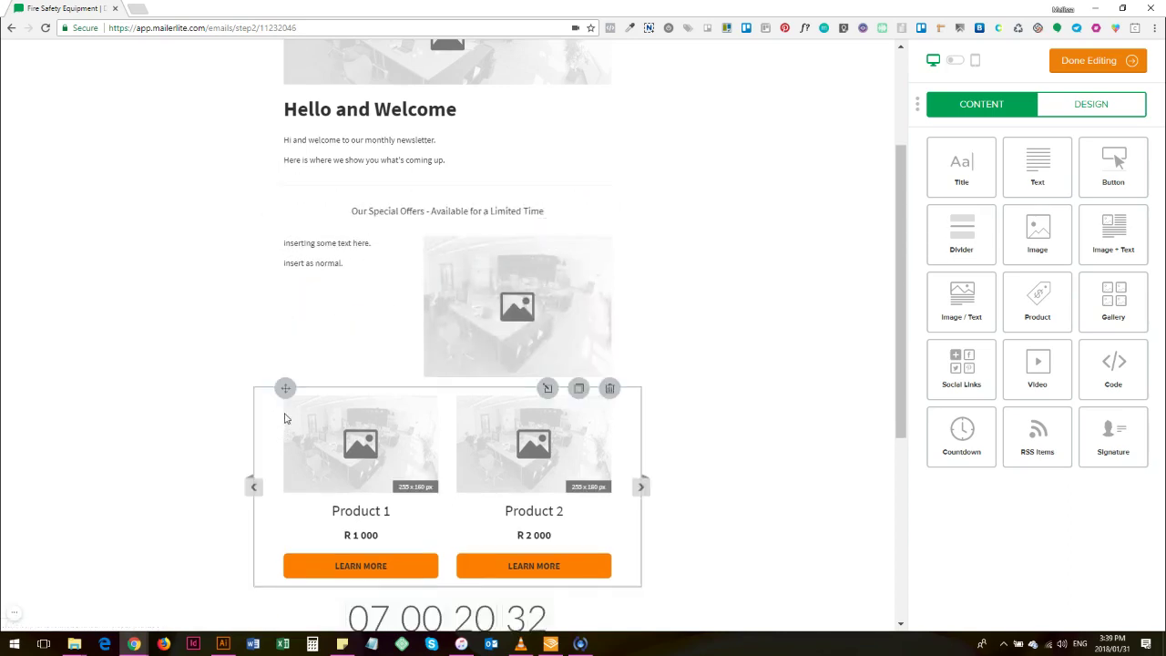
drag(288, 353, 307, 225)
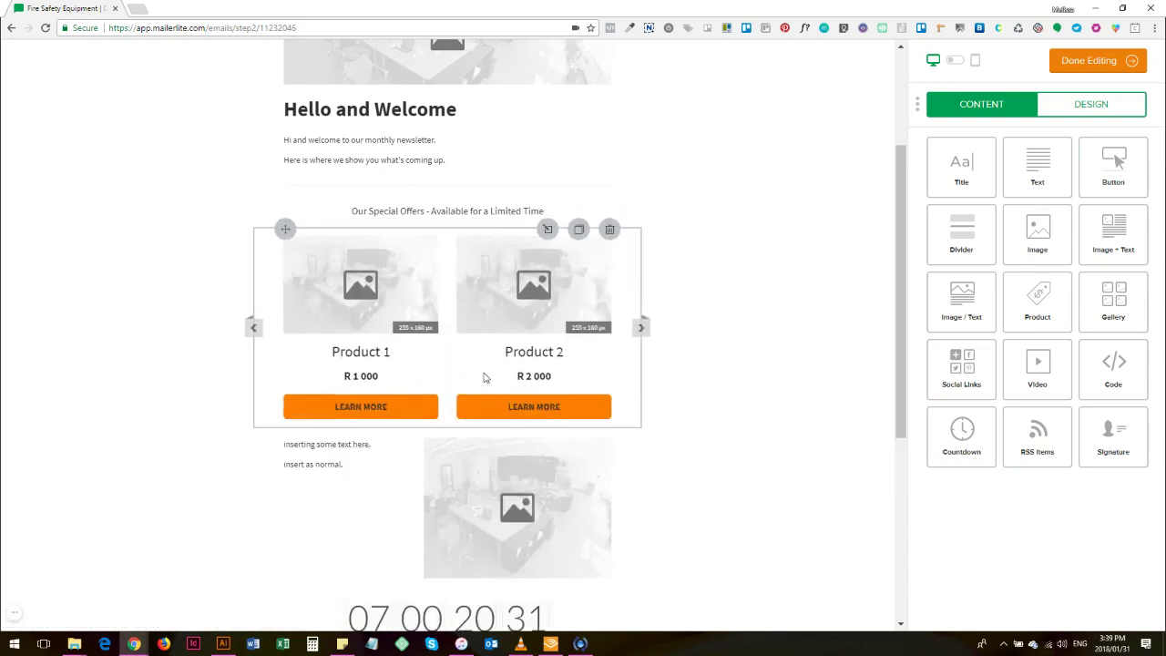
scroll(483, 428, down, 1)
drag(286, 531, 385, 372)
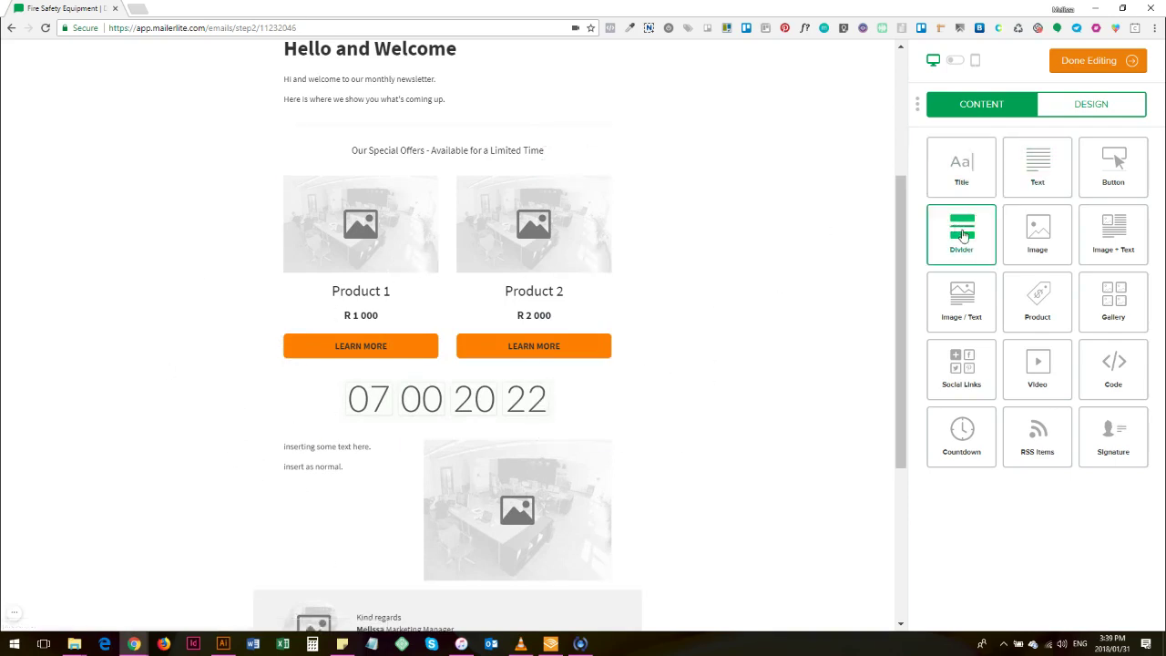
drag(972, 241, 525, 452)
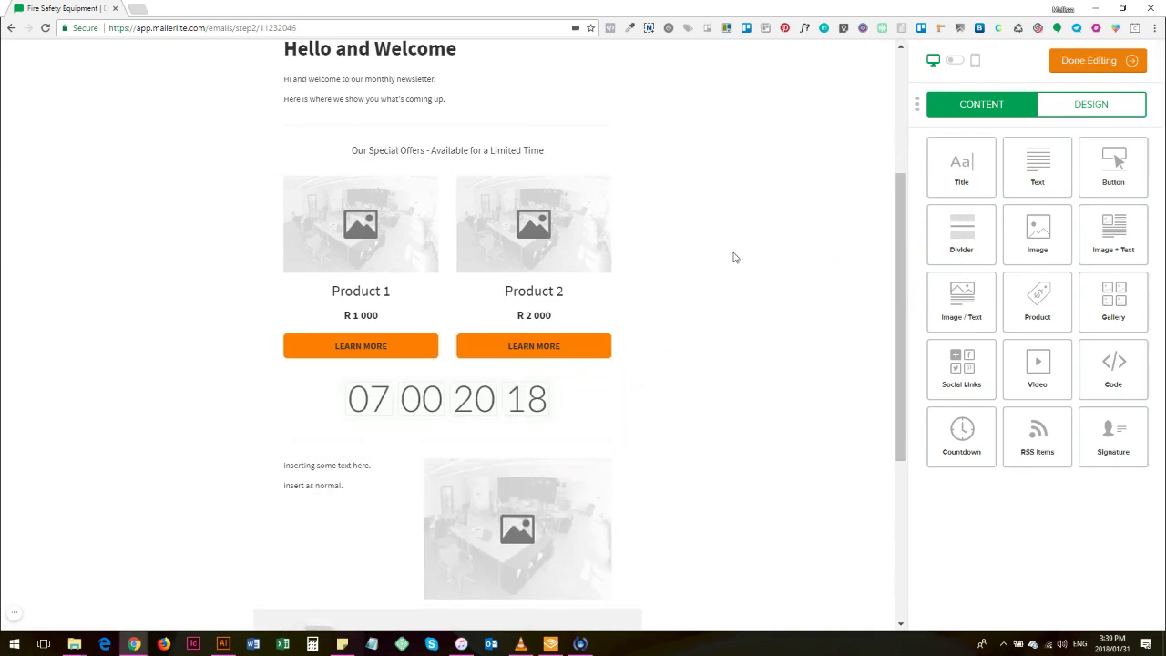
mouse_move(455, 444)
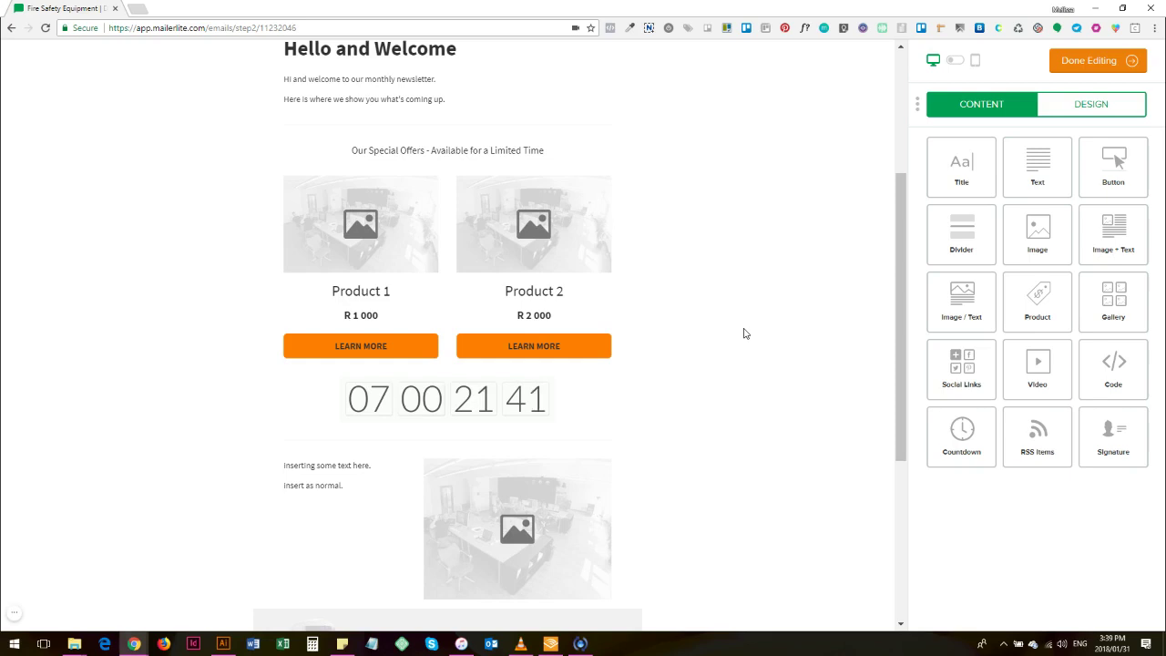
scroll(745, 334, down, 3)
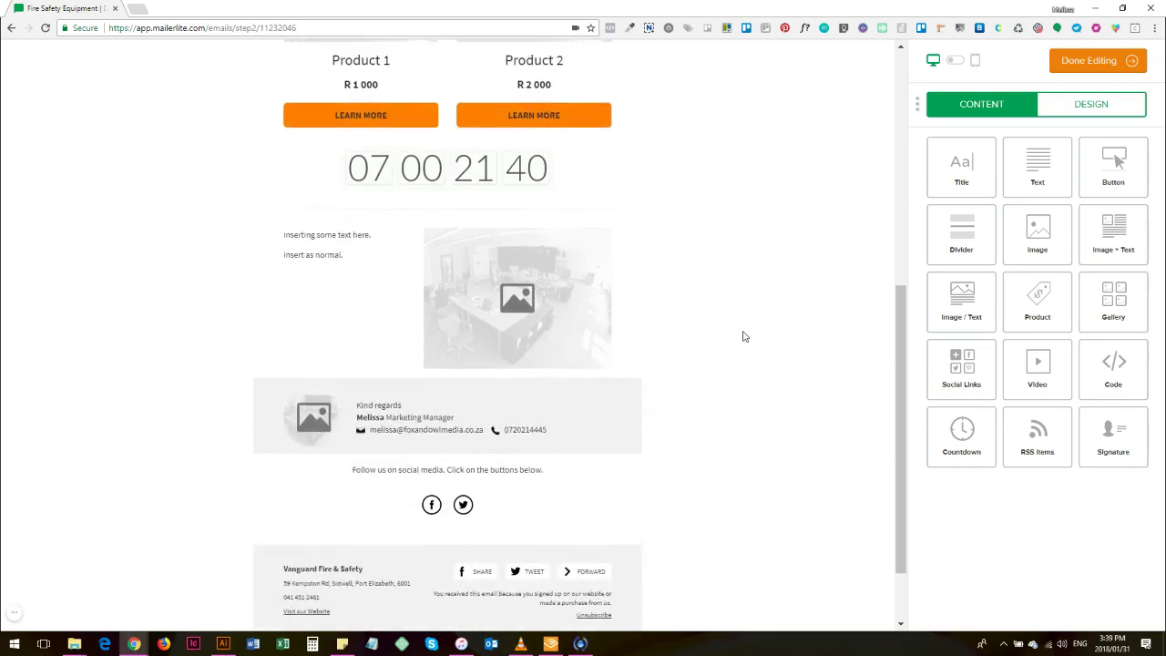
scroll(744, 341, up, 1)
scroll(743, 343, up, 1)
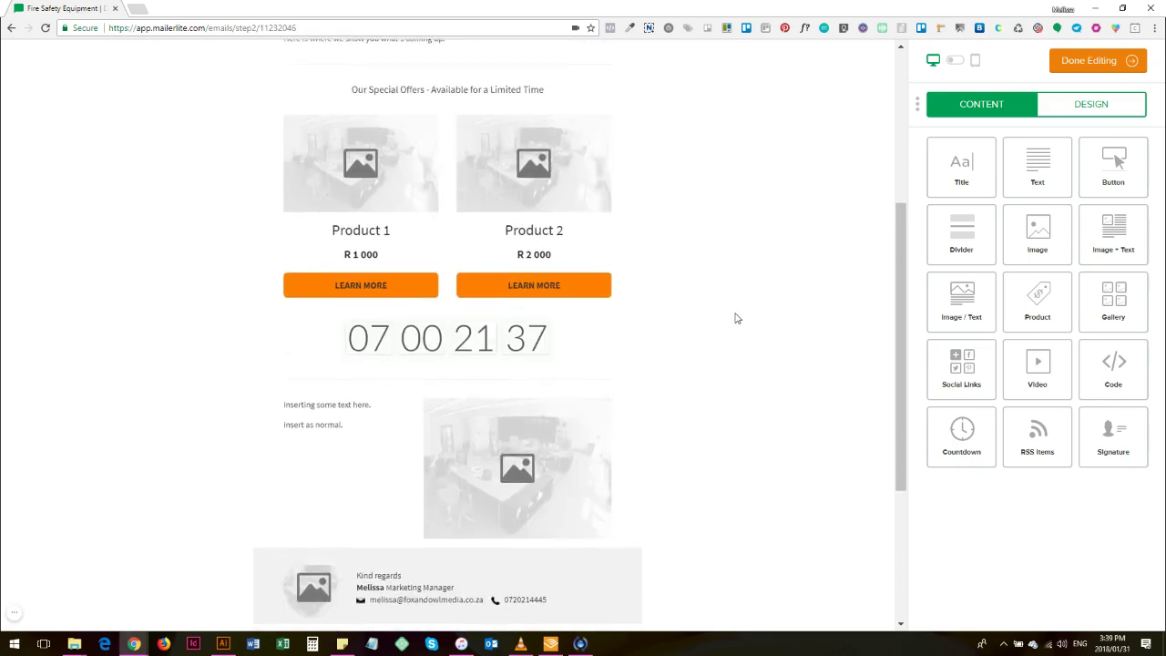
scroll(736, 321, up, 1)
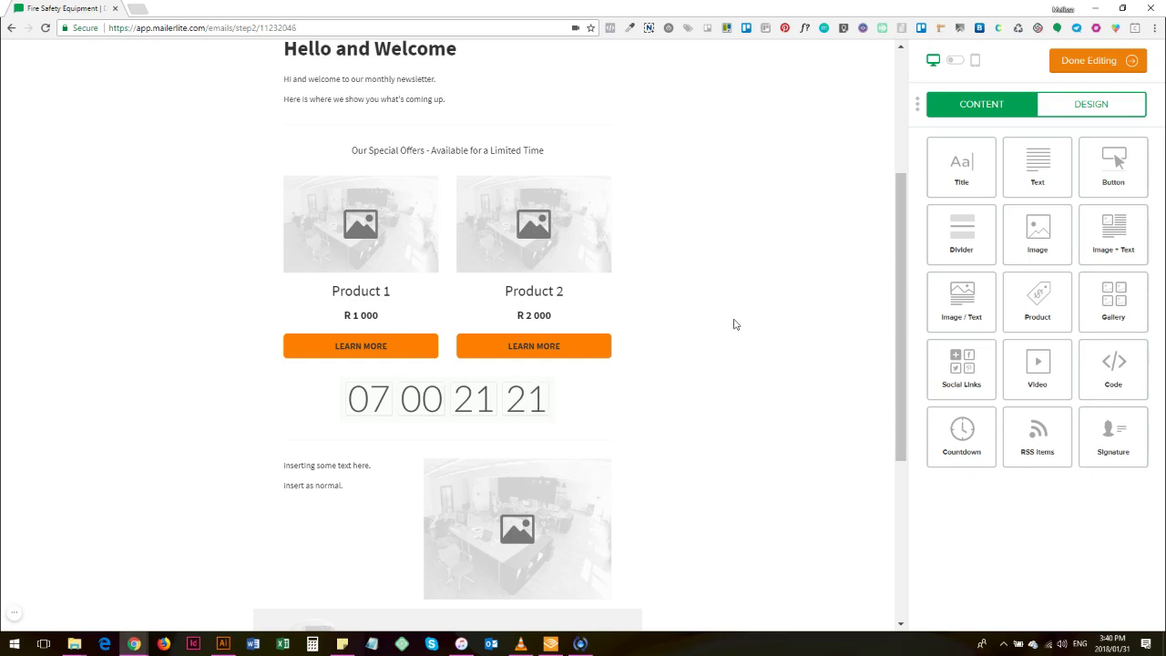
mouse_move(460, 125)
scroll(665, 180, up, 1)
scroll(670, 320, down, 1)
scroll(674, 322, down, 3)
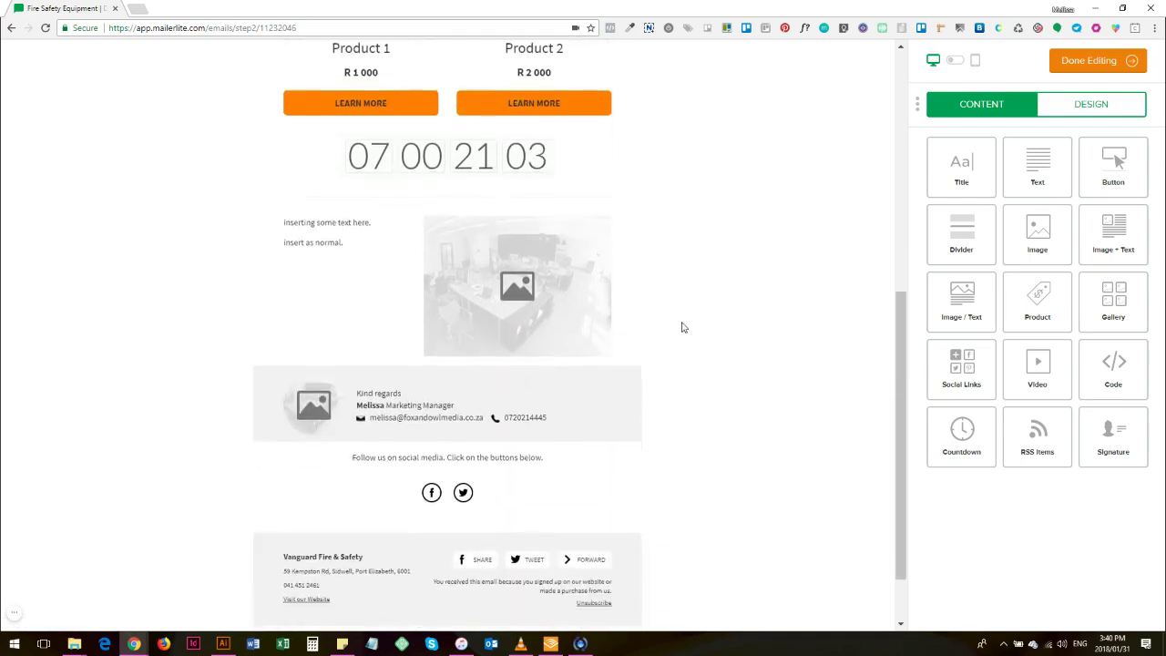
scroll(709, 264, up, 2)
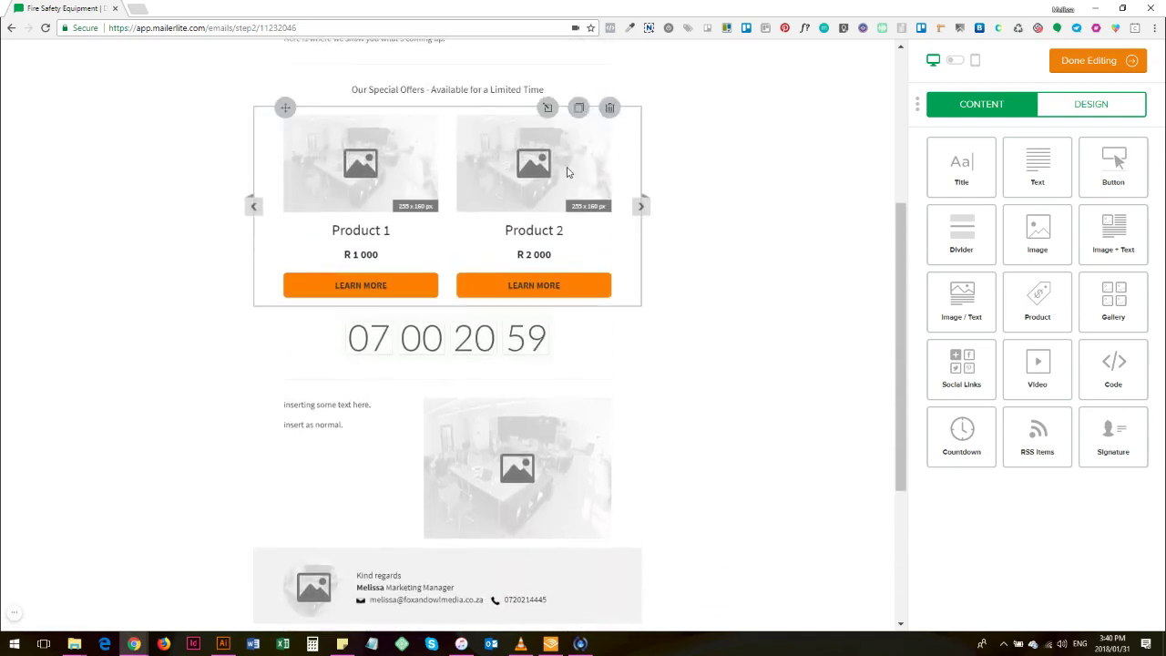
scroll(760, 290, up, 1)
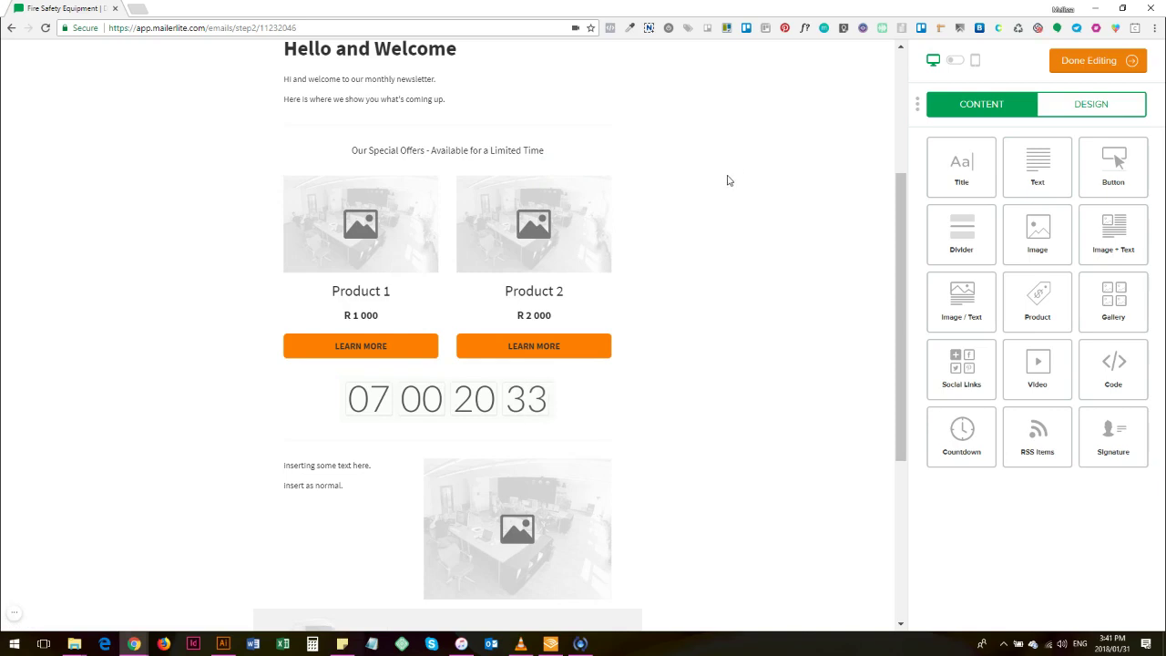
scroll(732, 182, up, 1)
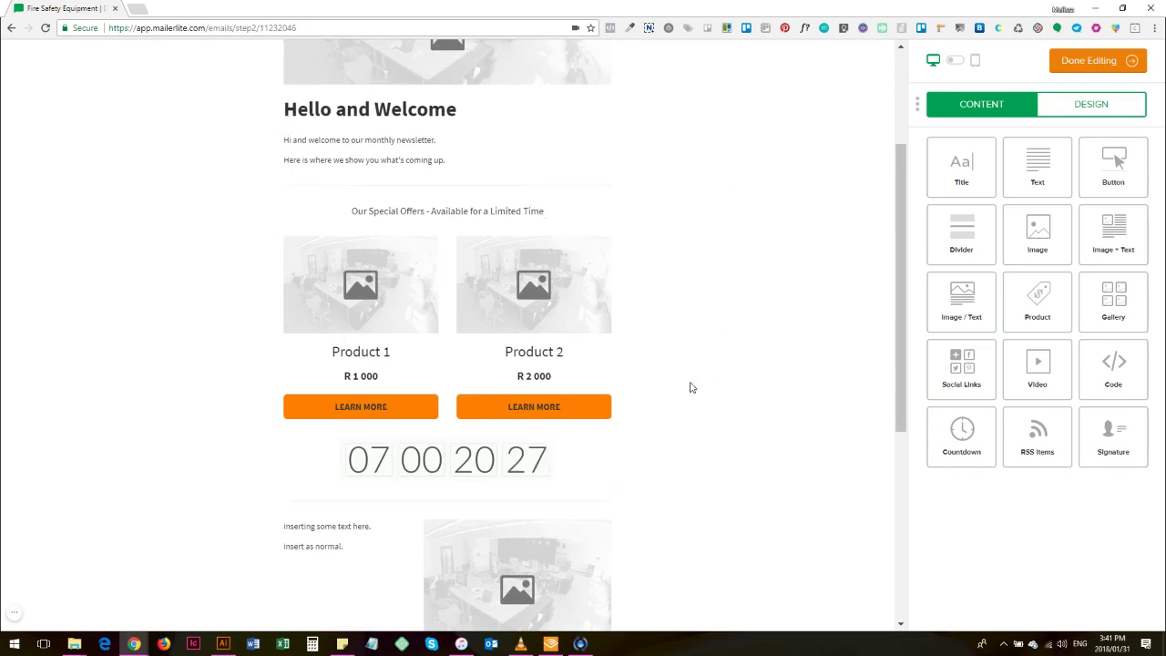
mouse_move(591, 193)
scroll(762, 245, down, 2)
scroll(758, 255, up, 2)
scroll(738, 267, up, 1)
scroll(501, 172, up, 1)
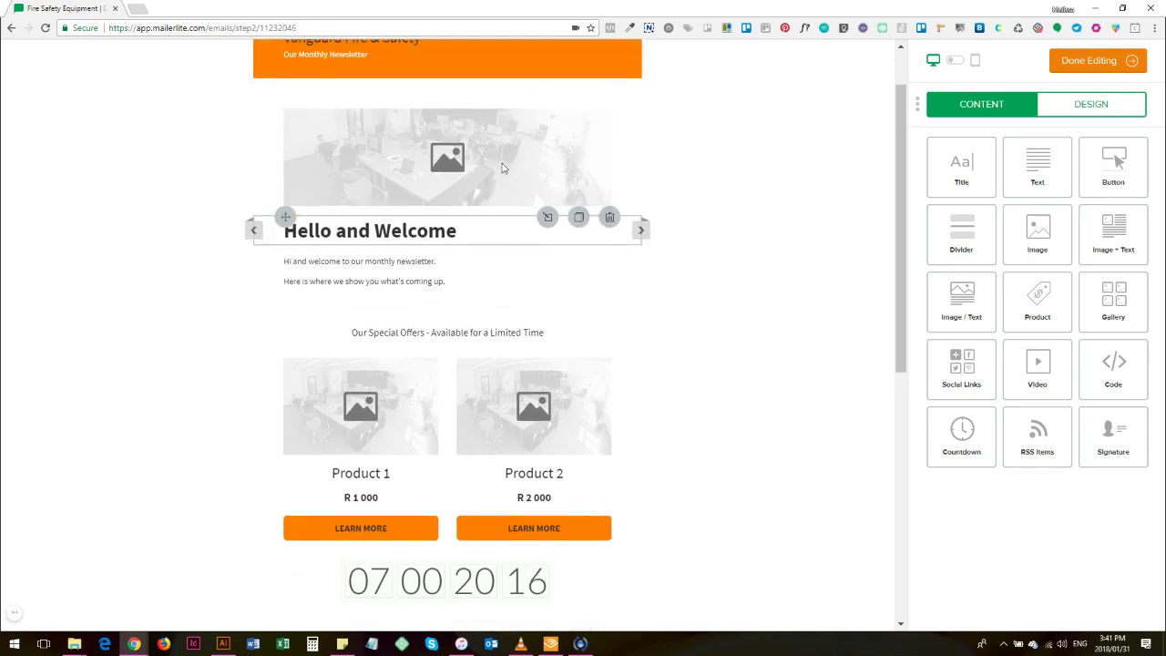
scroll(624, 174, up, 1)
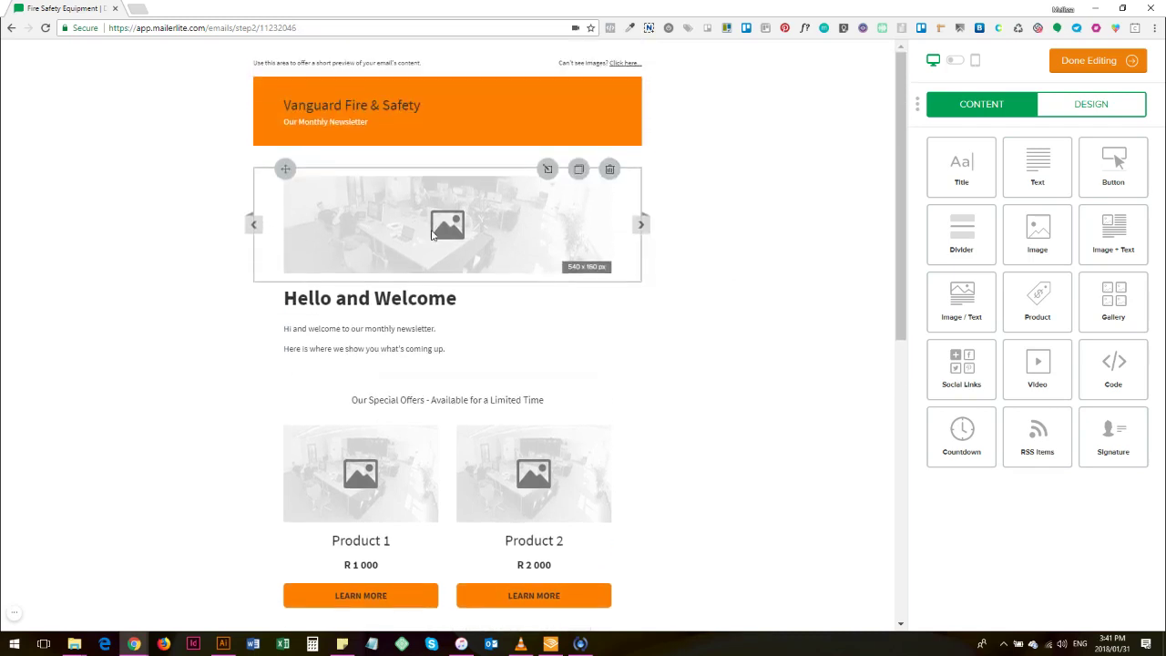
drag(285, 164, 300, 116)
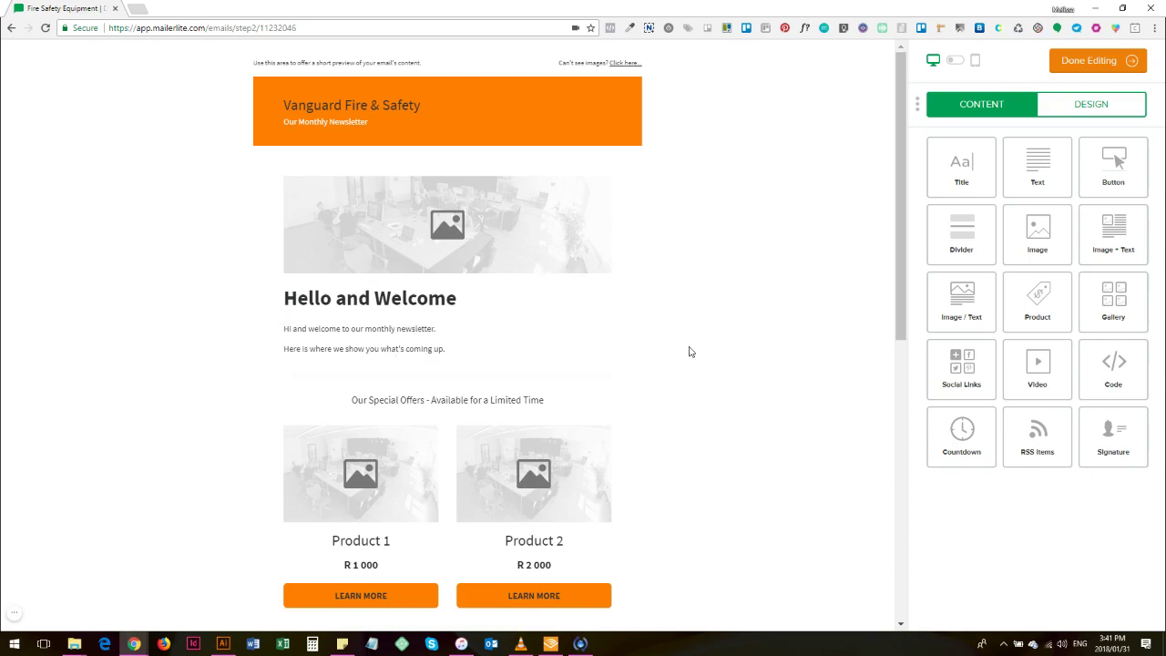
scroll(688, 342, down, 1)
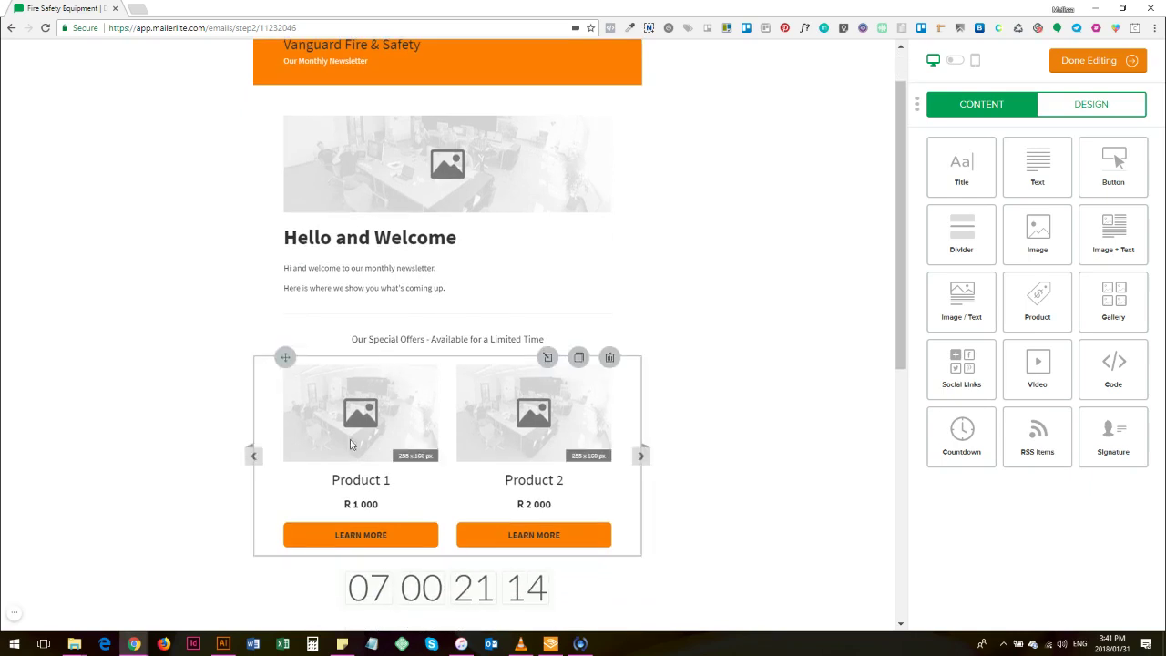
scroll(729, 333, down, 2)
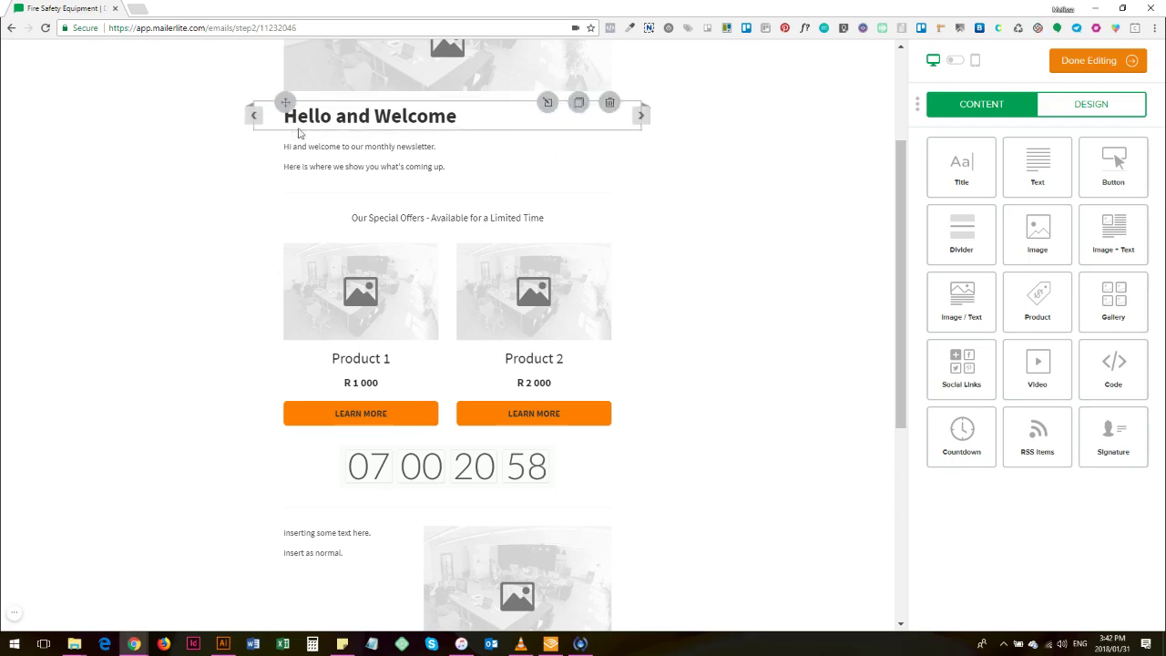
Step: Replace the 'Hello and Welcome' heading text with 'Our latest special offer'
click(424, 121)
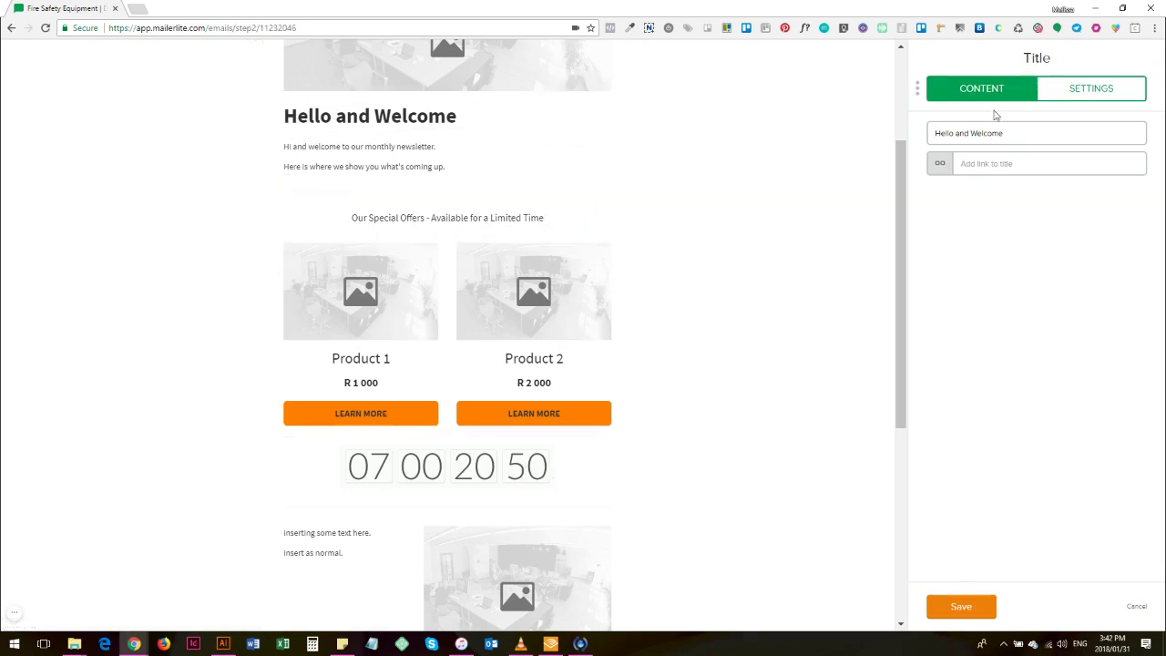
drag(1004, 133, 767, 123)
text(Our l)
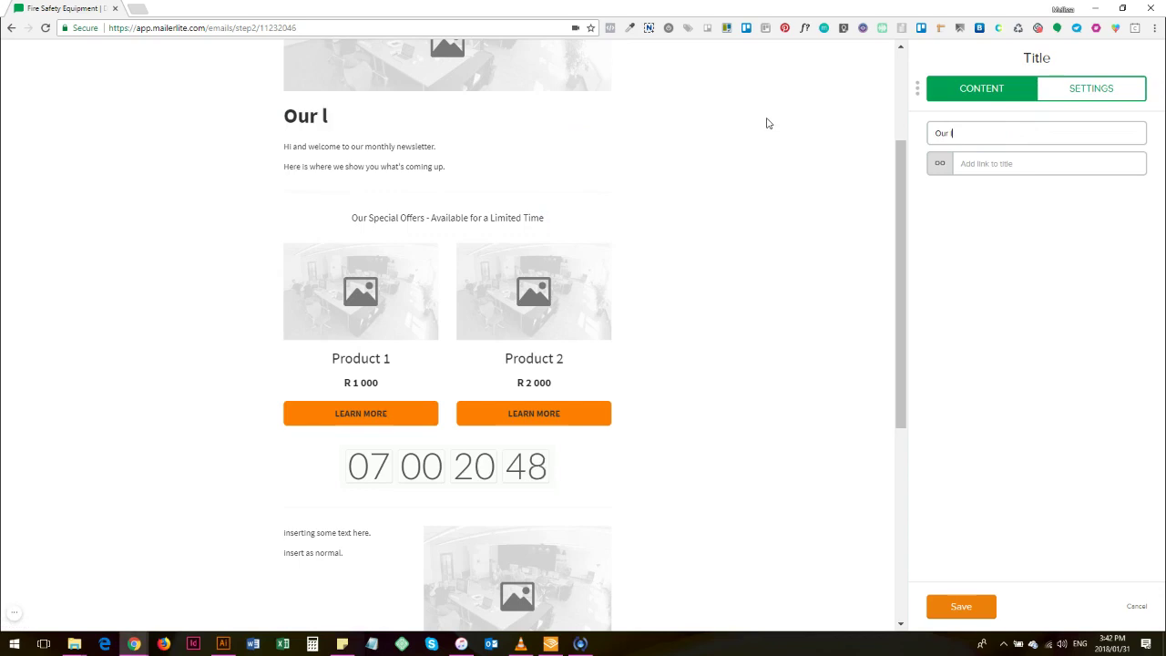
text(atest specia)
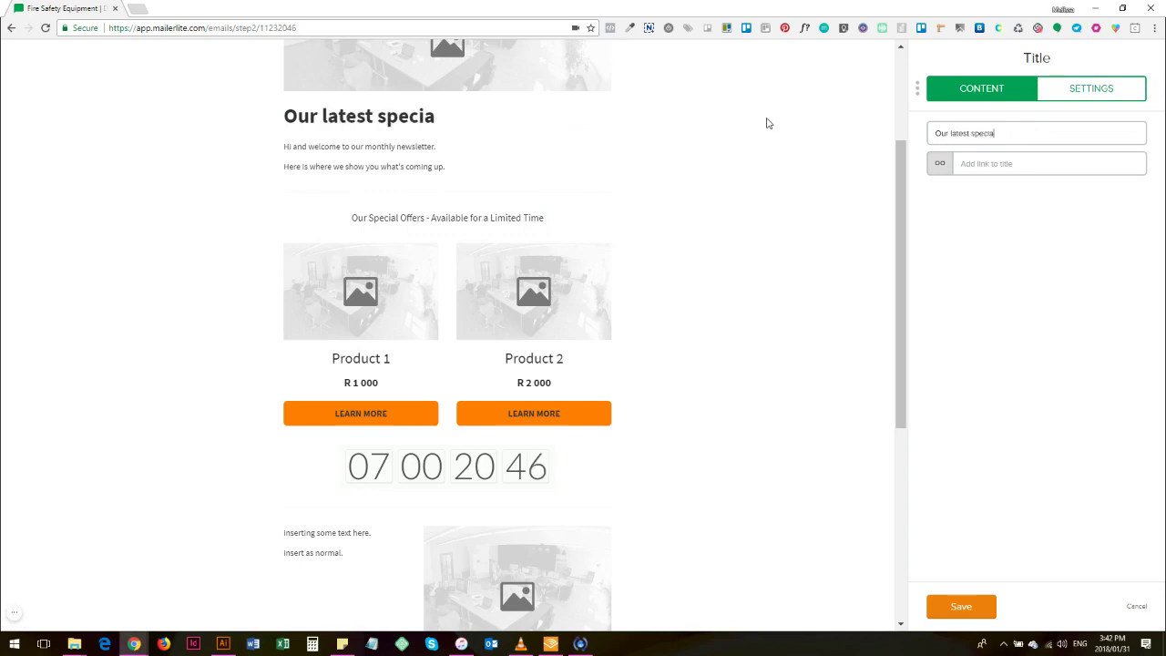
text(l offers)
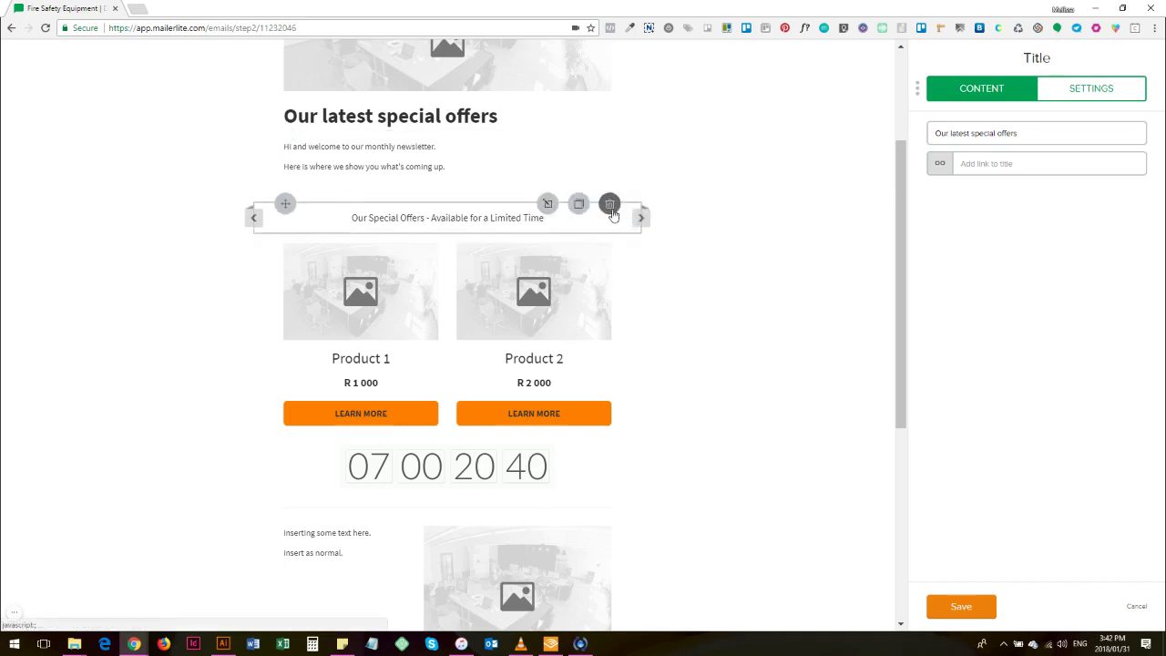
Step: Delete the Our Special Offers text block and save the 'Our latest special offers' title
click(609, 185)
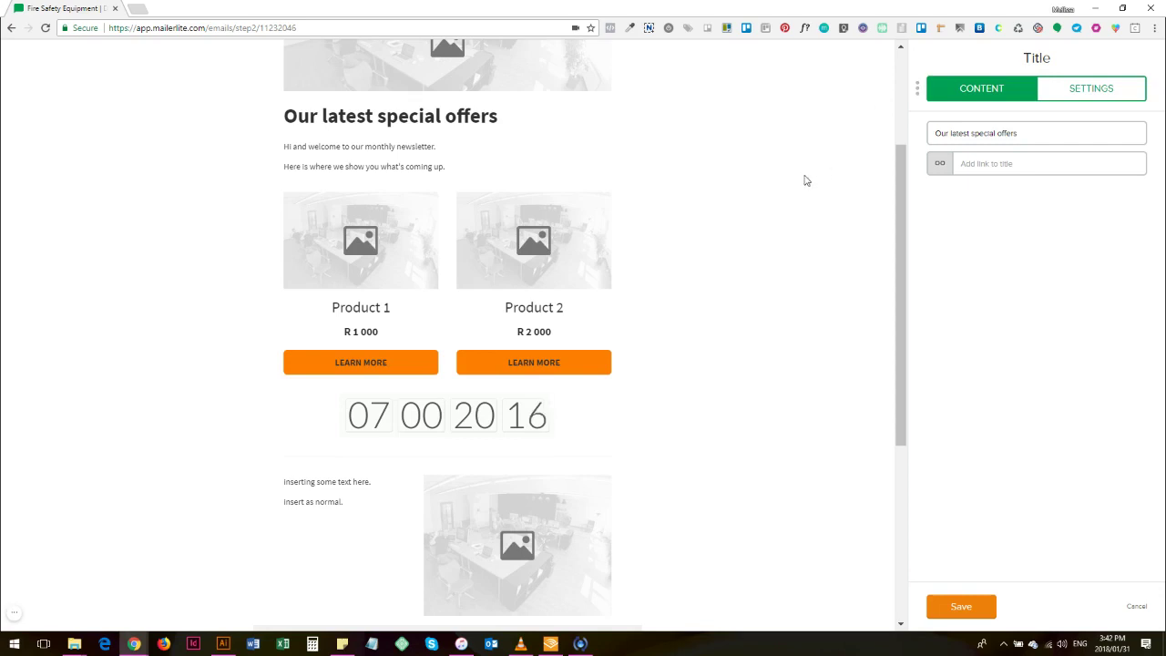
scroll(781, 210, down, 4)
scroll(770, 223, up, 4)
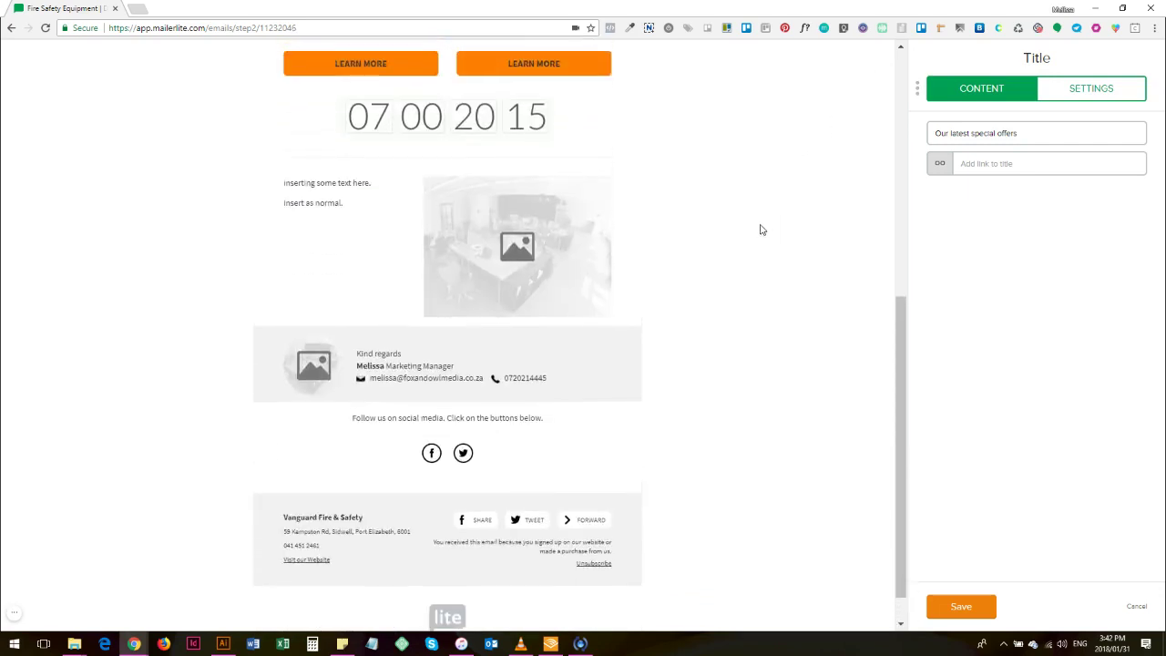
click(969, 605)
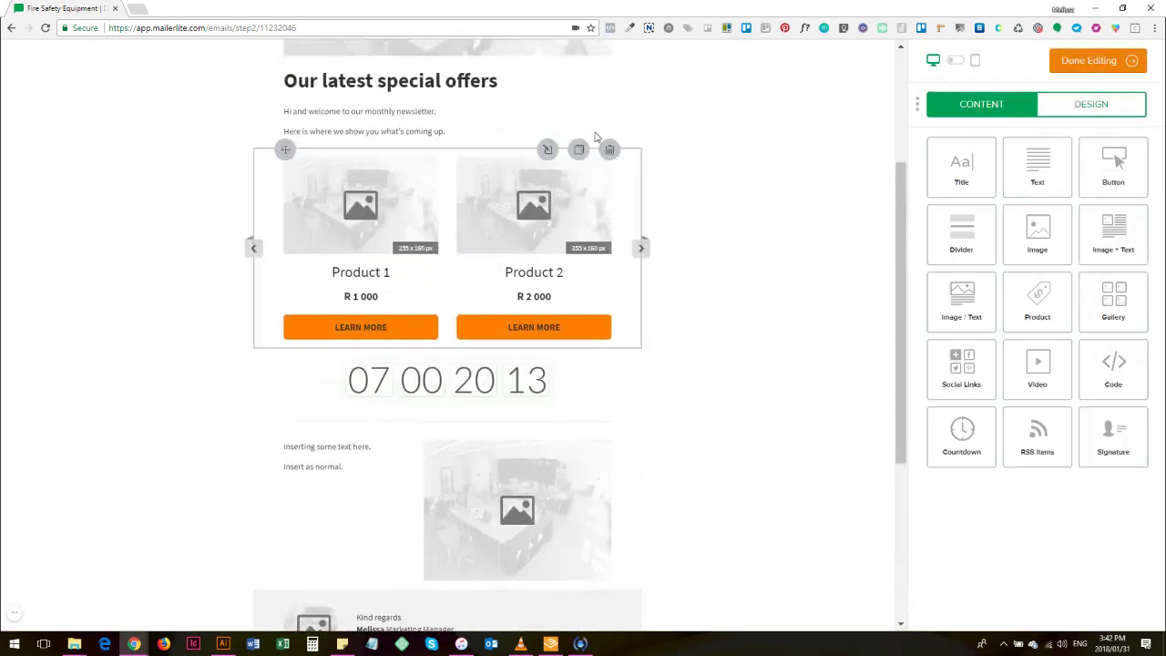